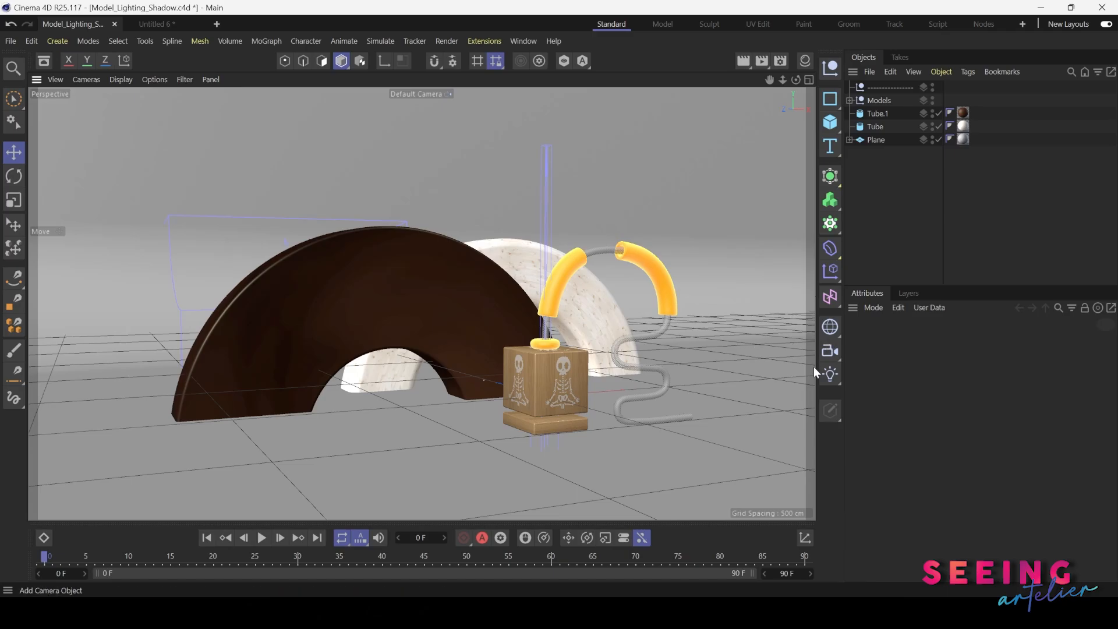
Add an omni light and place it raised, in front of the models and off to their right side.
left_click(831, 377)
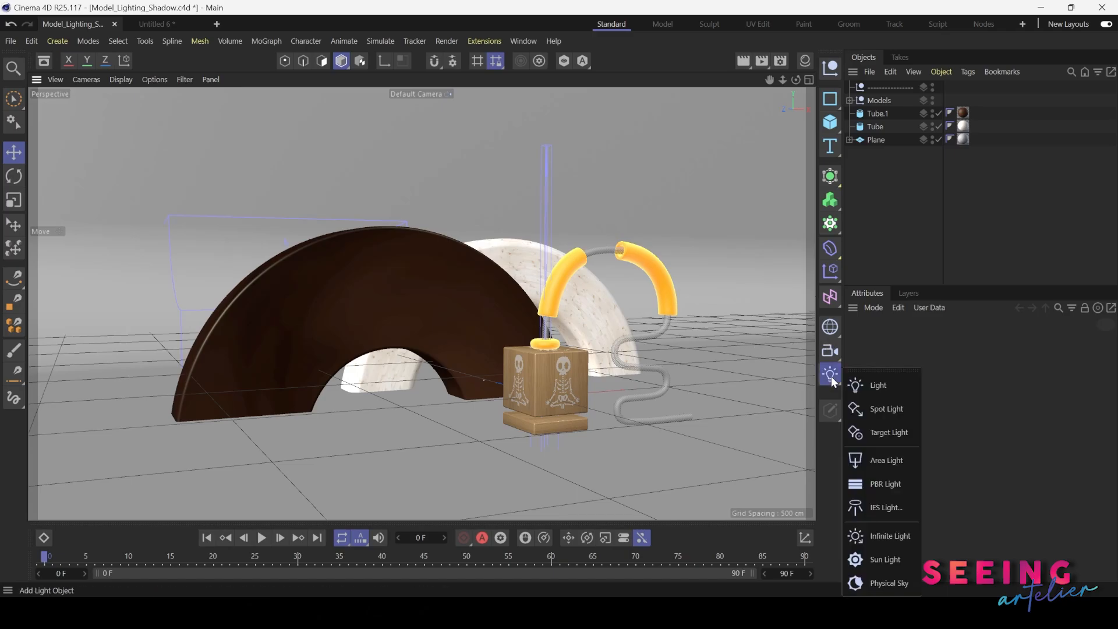
left_click(877, 385)
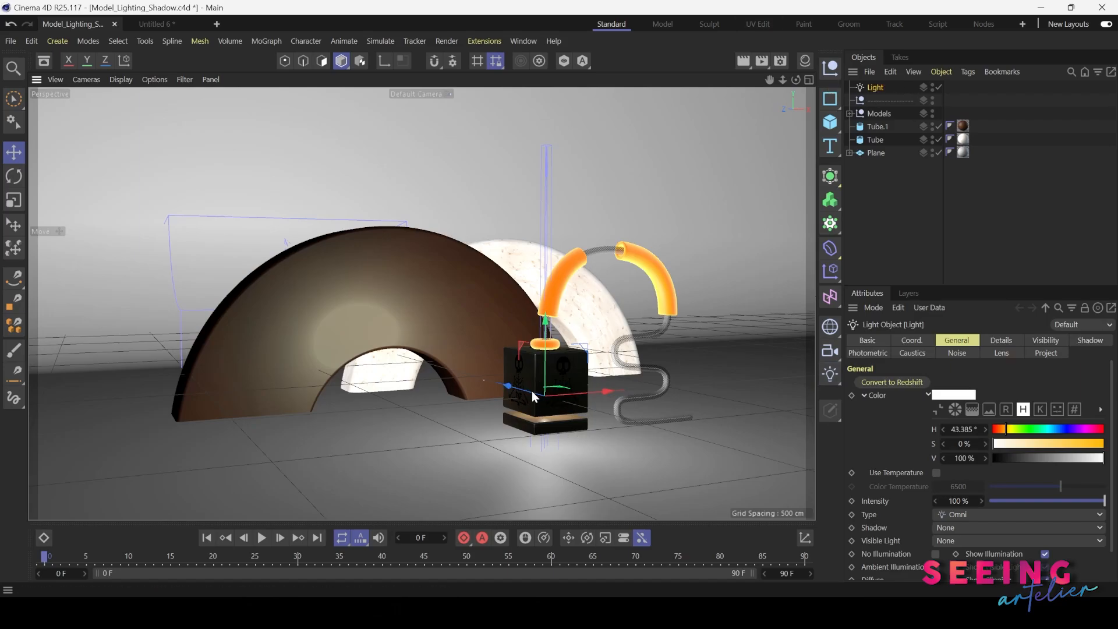
left_click_drag(508, 387, 697, 456)
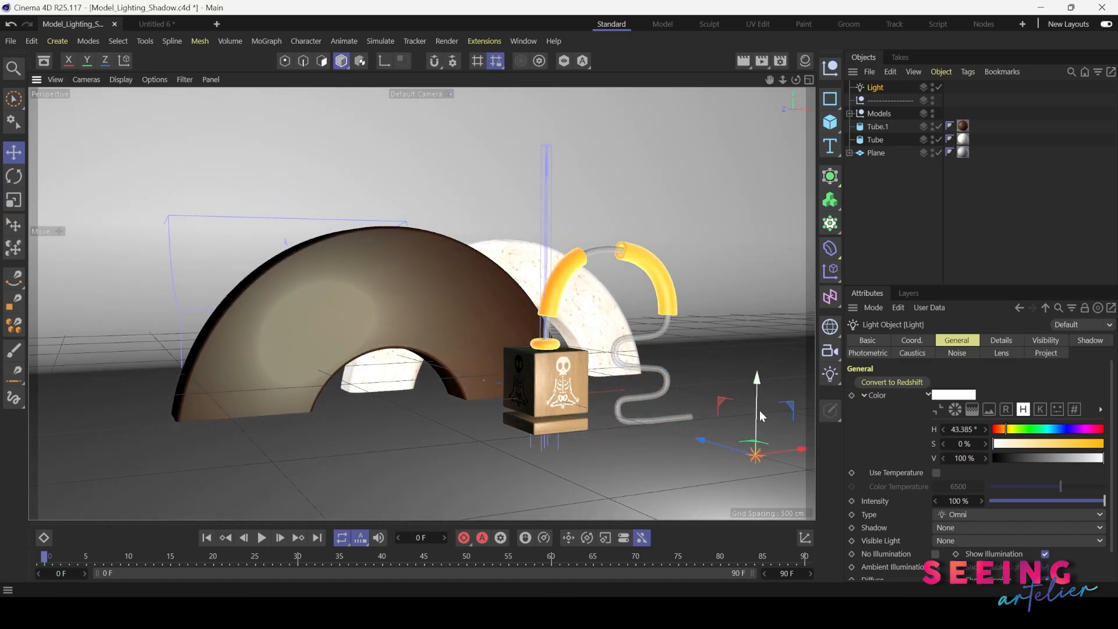
left_click_drag(759, 410, 759, 228)
middle_click(615, 290)
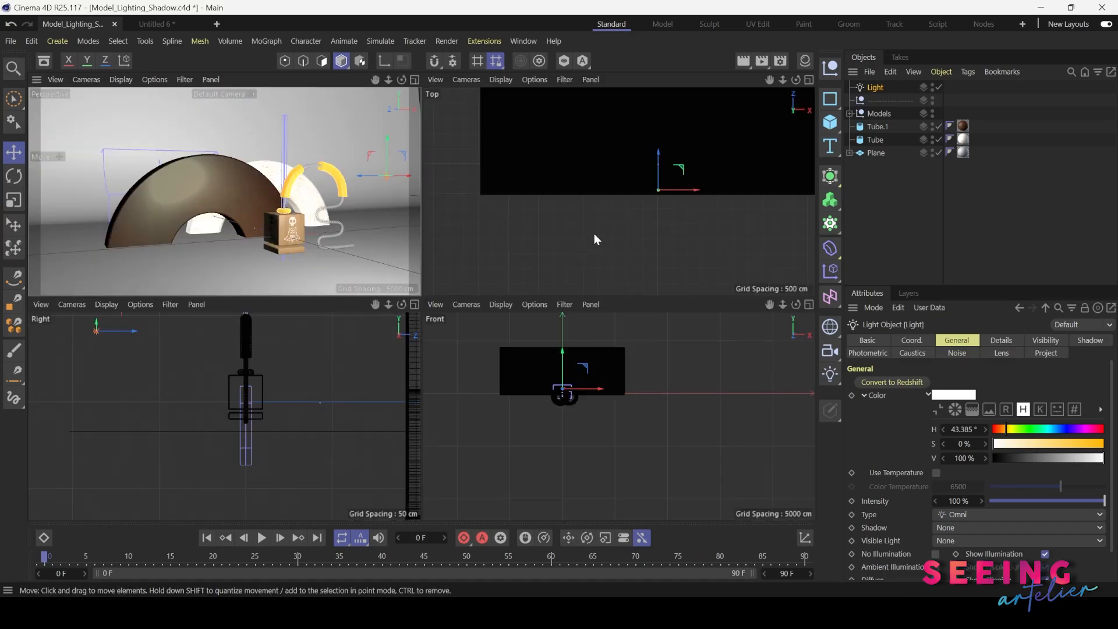
left_click_drag(656, 192, 774, 239)
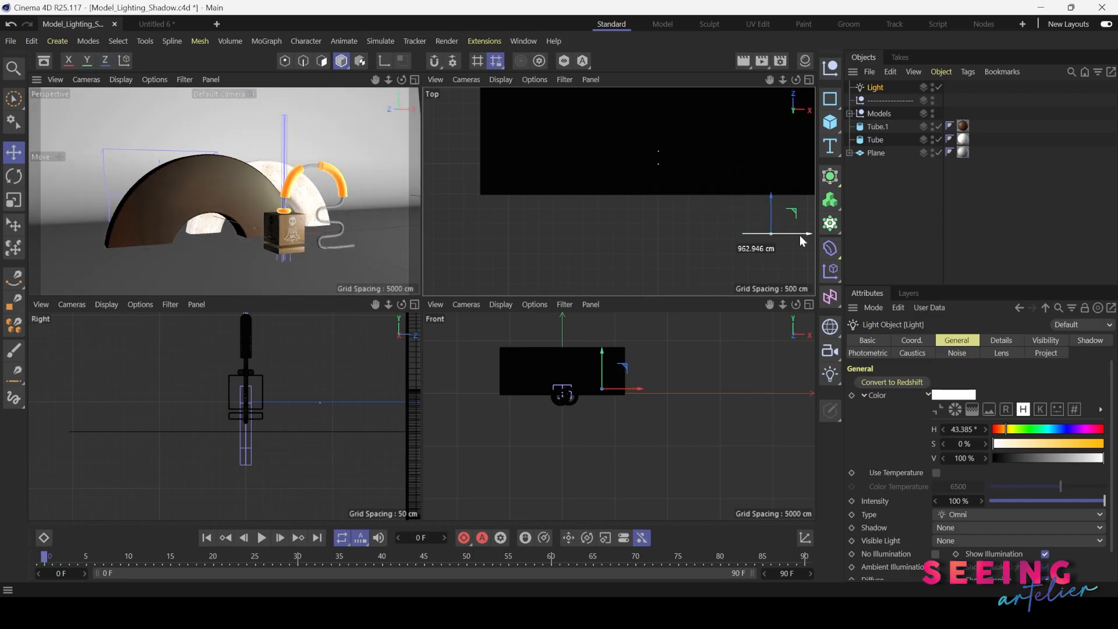
Rename the new light as Key Light.
double_click(875, 87)
left_click(871, 88)
type("Key")
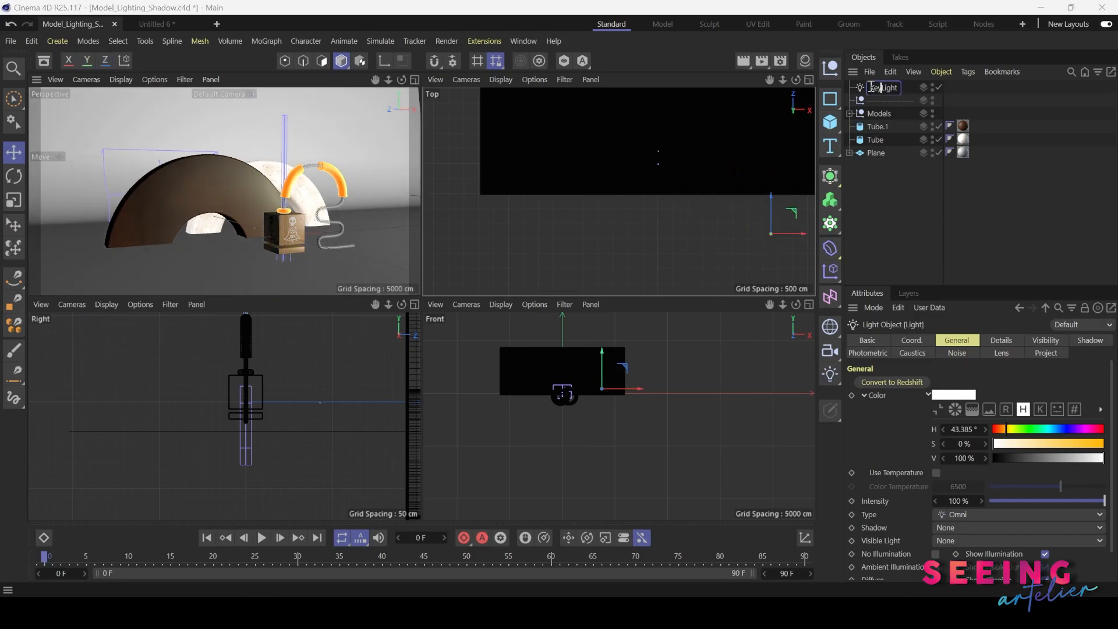
key("Return")
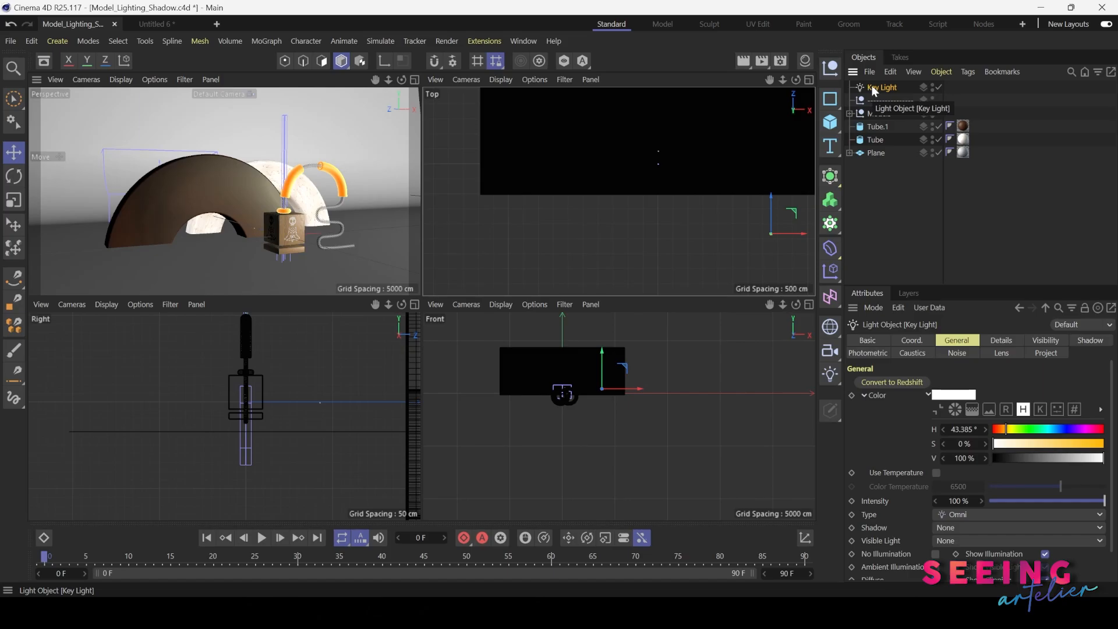
Duplicate the Key Light and rename the copy as Fill Light.
left_click_drag(873, 89, 885, 101, "ctrl")
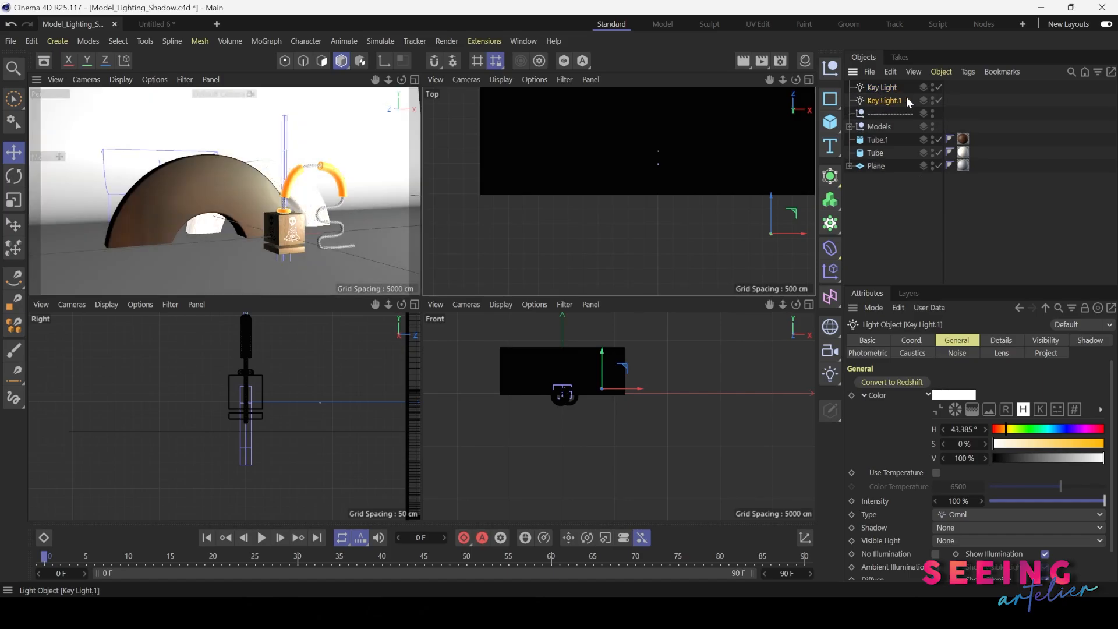
double_click(908, 101)
left_click(908, 100)
key("BackSpace")
key("BackSpace")
key("Left")
key("Left")
key("Left")
key("Left")
key("Left")
key("Left")
key("BackSpace")
key("BackSpace")
key("BackSpace")
type("Fill")
key("Return")
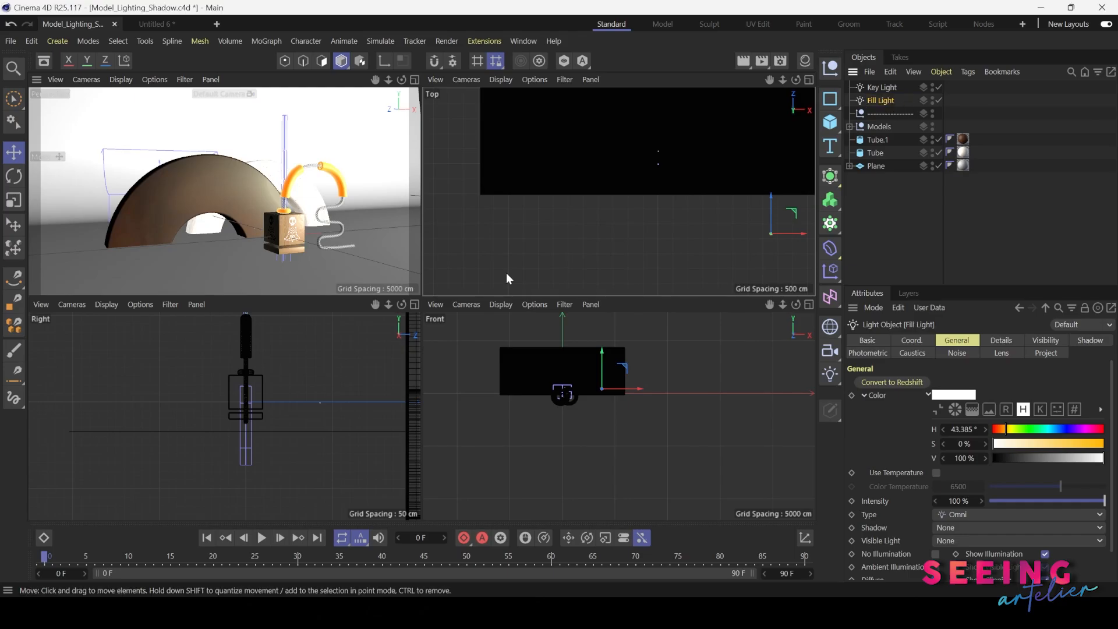
Move the Fill Light to the left of the models, slightly higher and closer to them than the Key Light.
left_click_drag(796, 233, 617, 230)
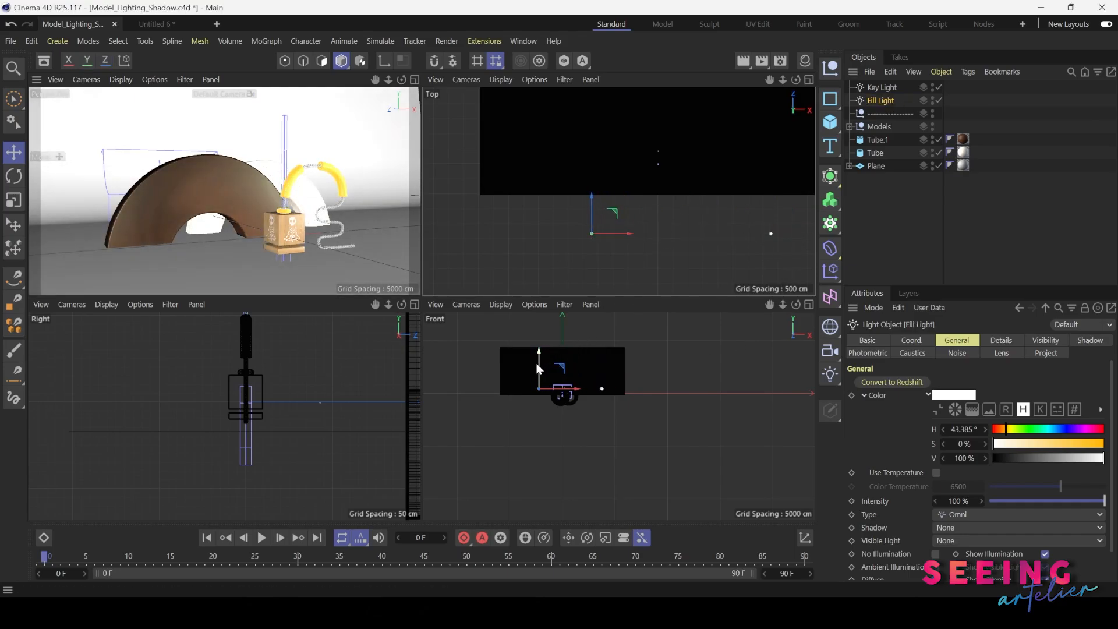
left_click_drag(539, 369, 532, 361)
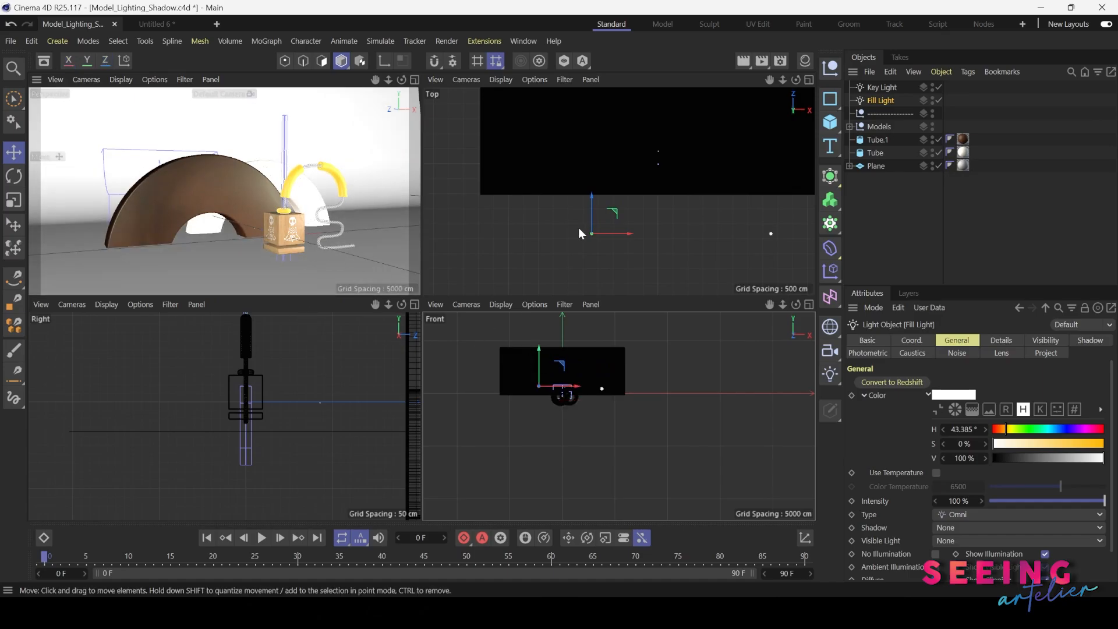
left_click_drag(591, 203, 586, 155)
left_click_drag(622, 189, 612, 190)
left_click_drag(582, 152, 579, 175)
left_click_drag(609, 215, 584, 179)
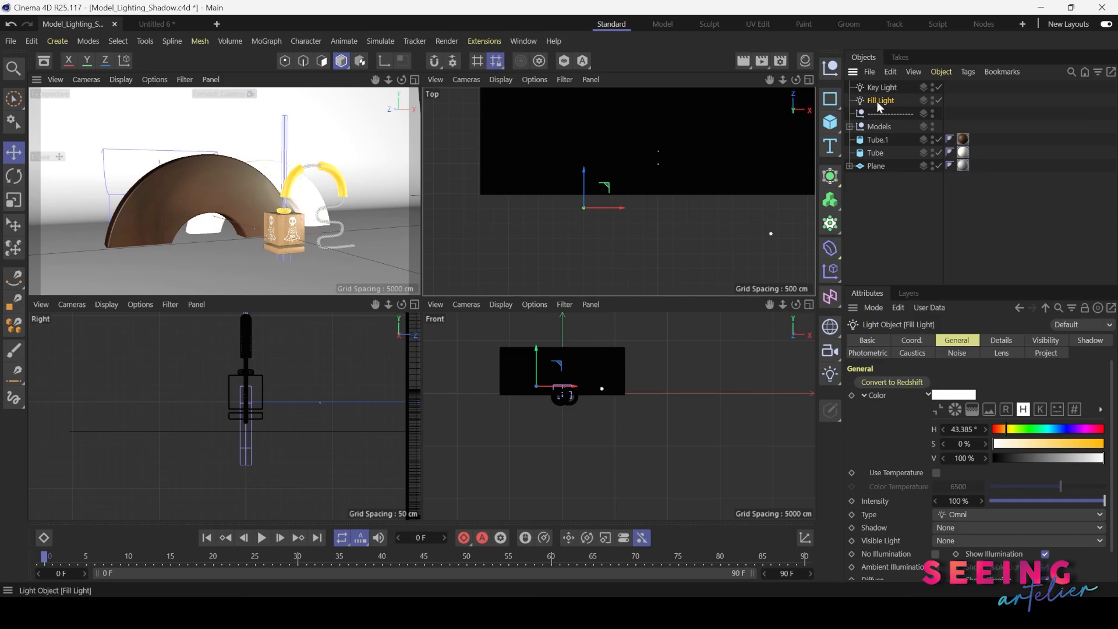
Set the Fill Light's intensity to 70%, keeping its type as Omni.
left_click_drag(933, 286, 933, 210)
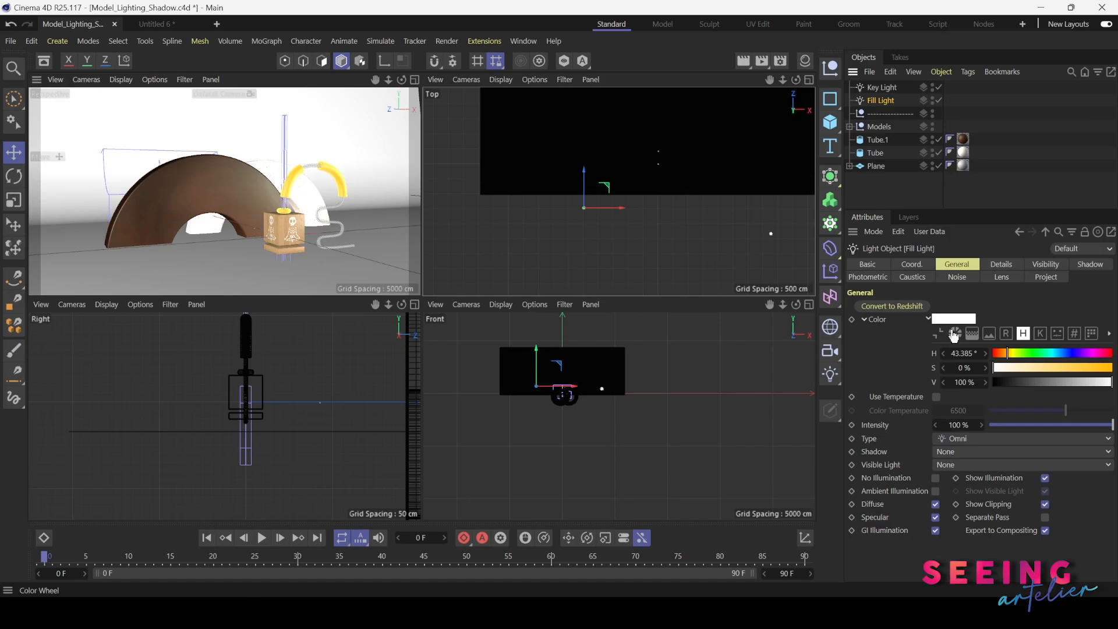
left_click(961, 439)
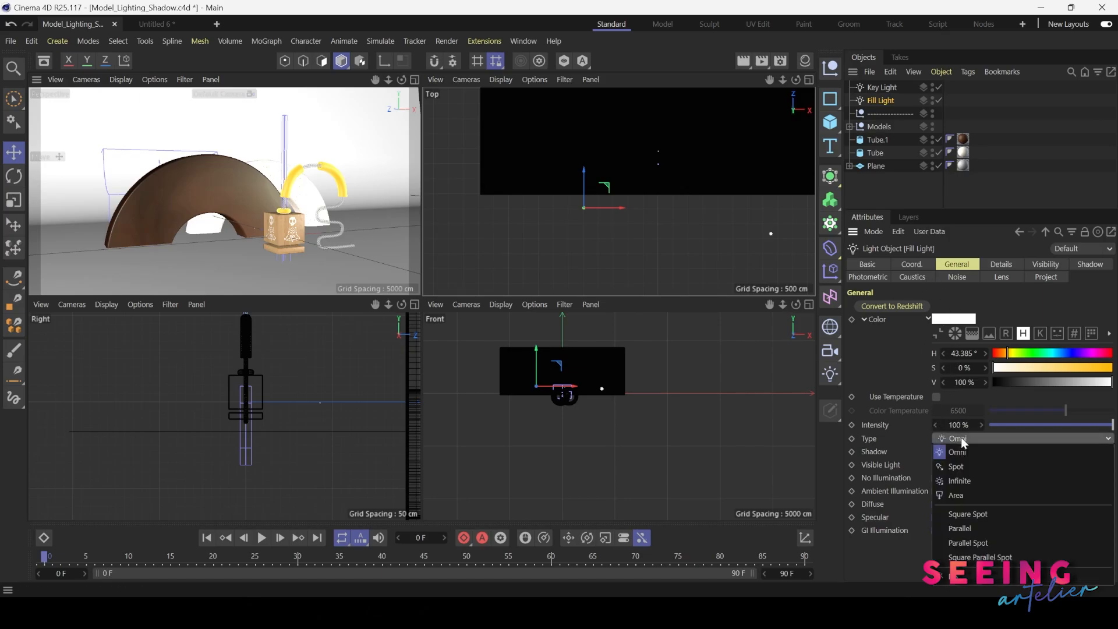
left_click(902, 441)
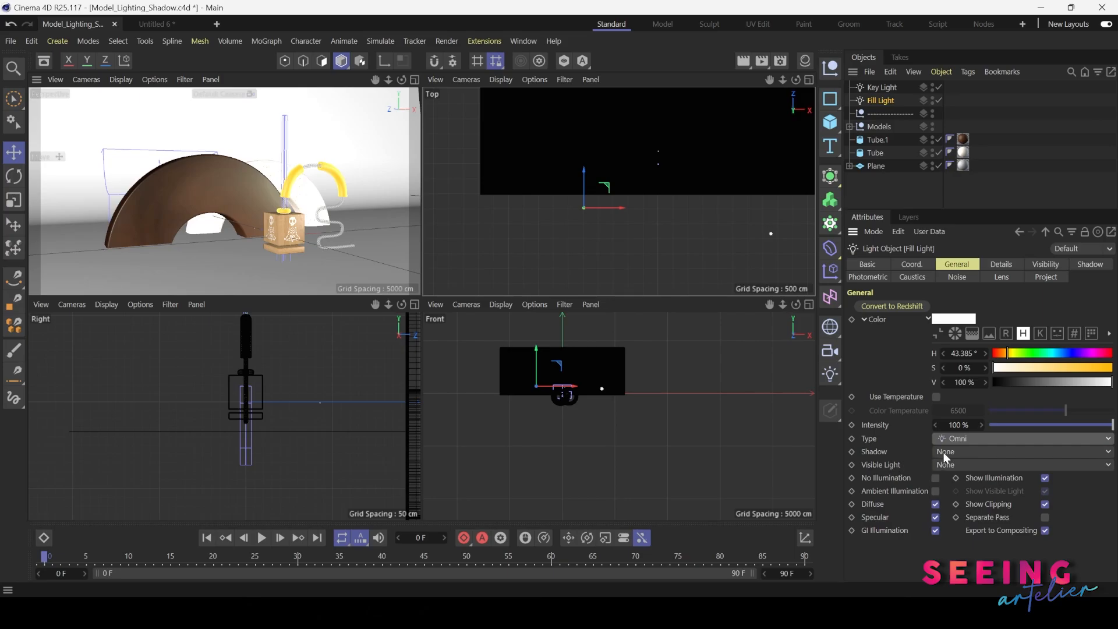
left_click(954, 426)
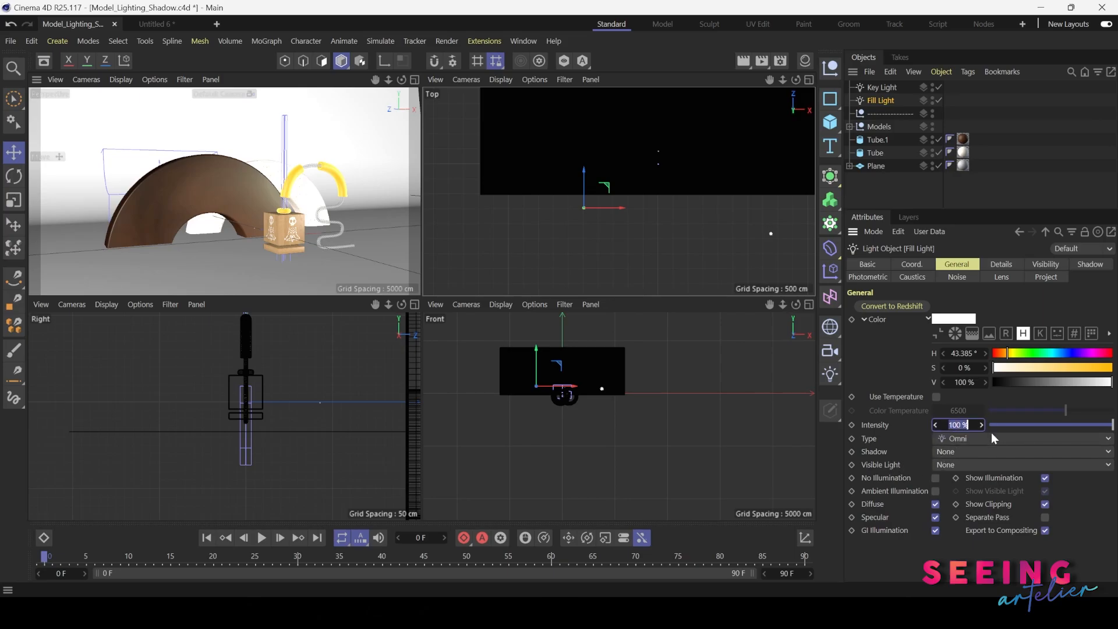
type("70")
key("Return")
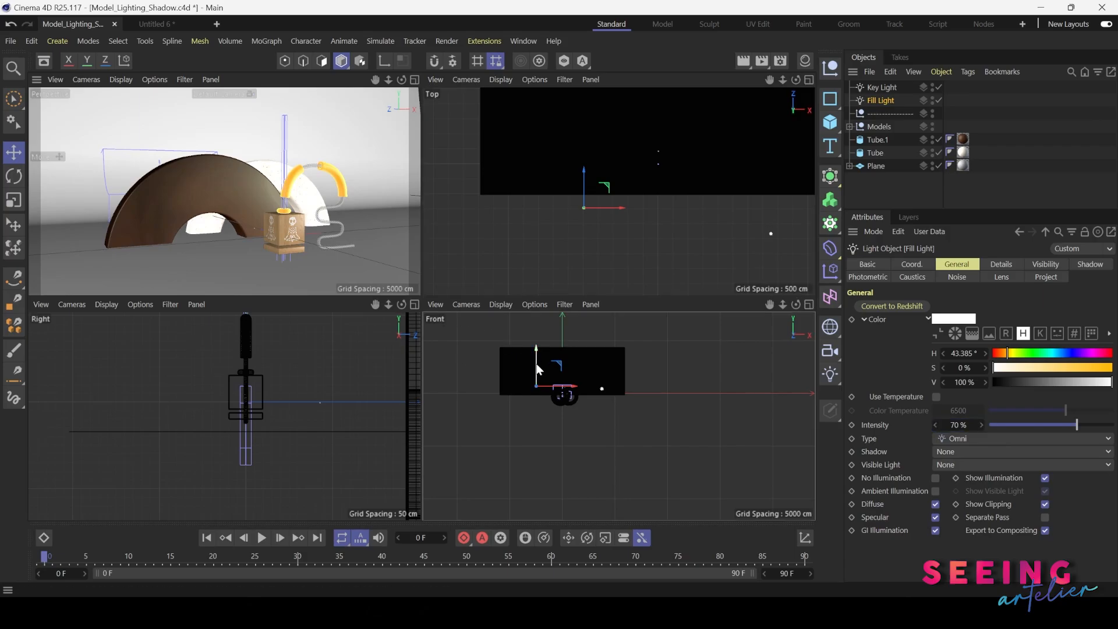
Duplicate the Fill Light and rename the copy as Back Light.
left_click_drag(878, 100, 853, 119, "ctrl")
double_click(883, 113)
key("BackSpace")
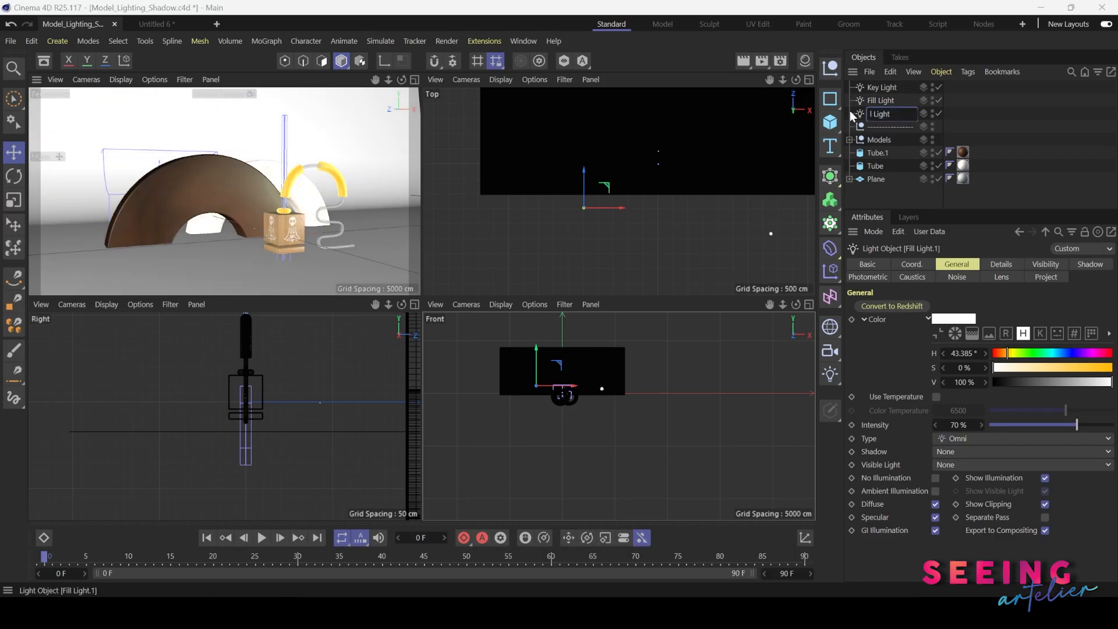
type("Back")
key("Return")
Move the Back Light behind the models, lower and slightly left of their centre.
left_click_drag(584, 180, 583, 92)
left_click_drag(611, 121, 670, 94)
left_click_drag(231, 128, 230, 173)
left_click_drag(210, 193, 181, 192)
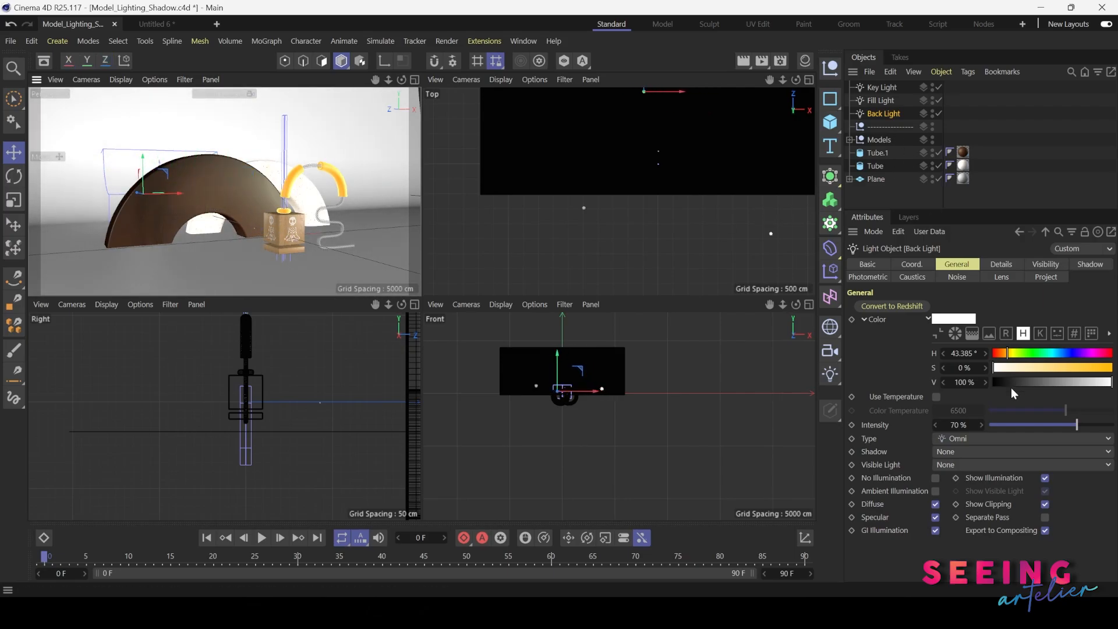
Set the Back Light's intensity to 50%.
double_click(958, 425)
type("50")
key("Return")
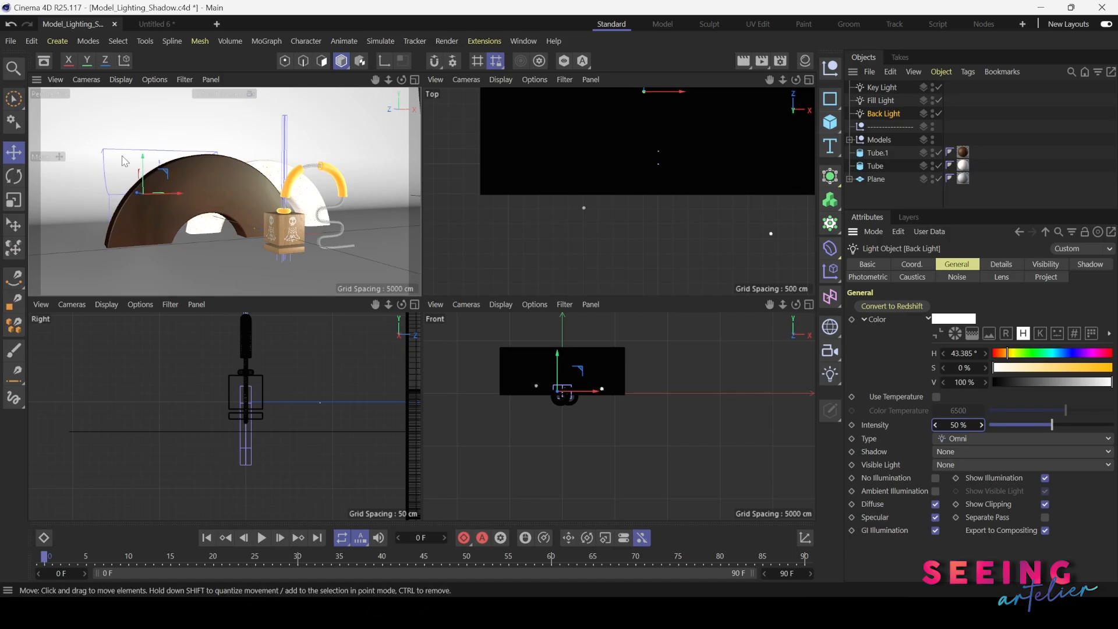
Exclude the Plane object from the Back Light's illumination.
left_click(893, 113)
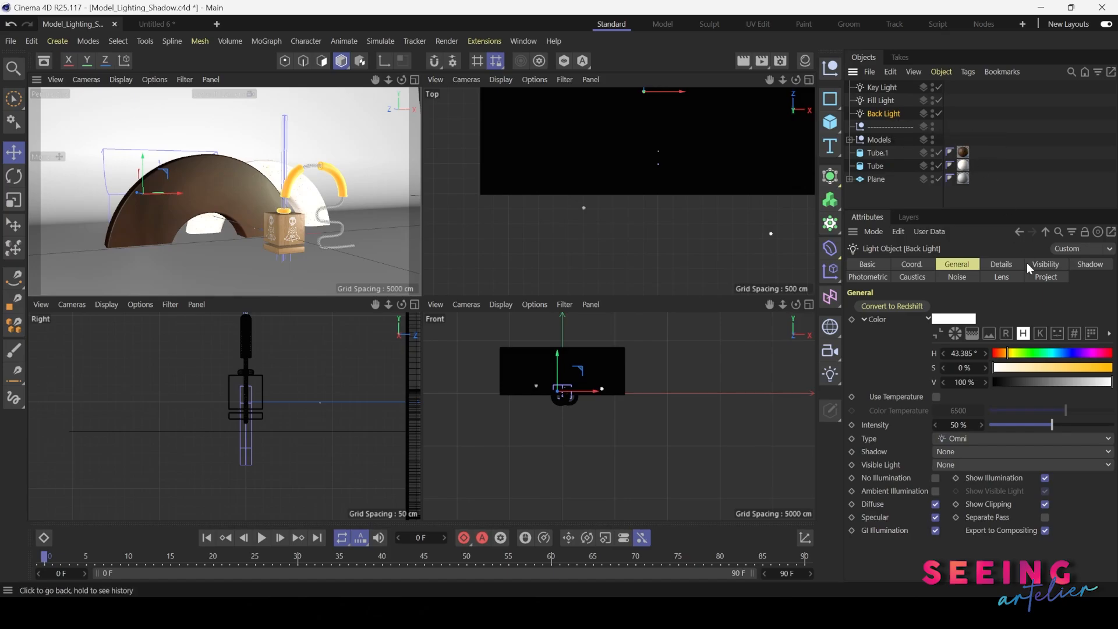
left_click(1046, 277)
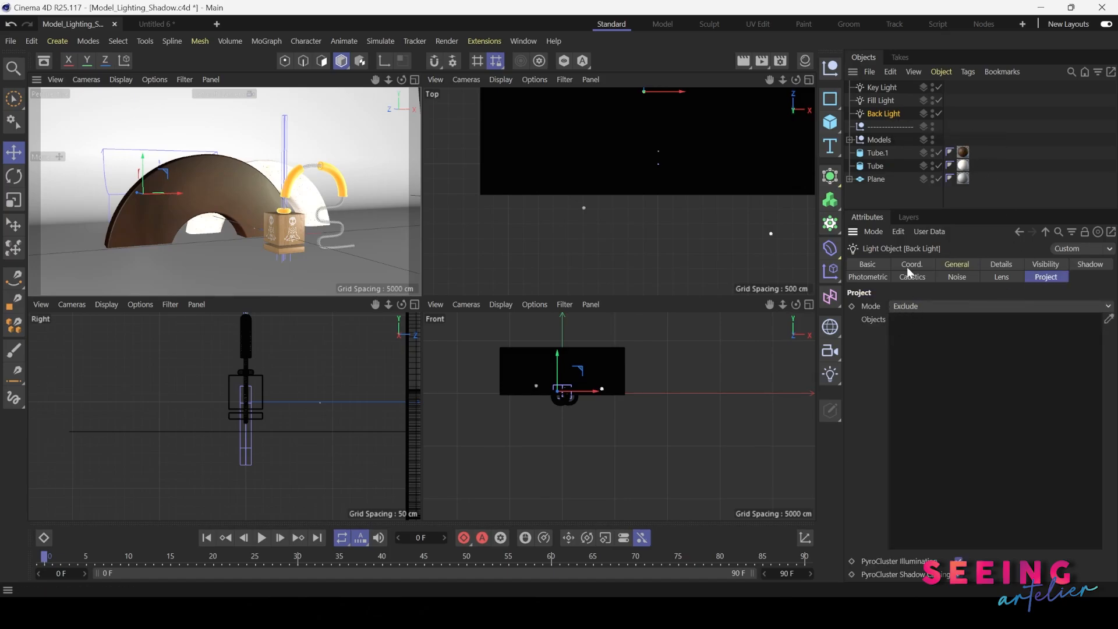
left_click_drag(874, 177, 932, 336)
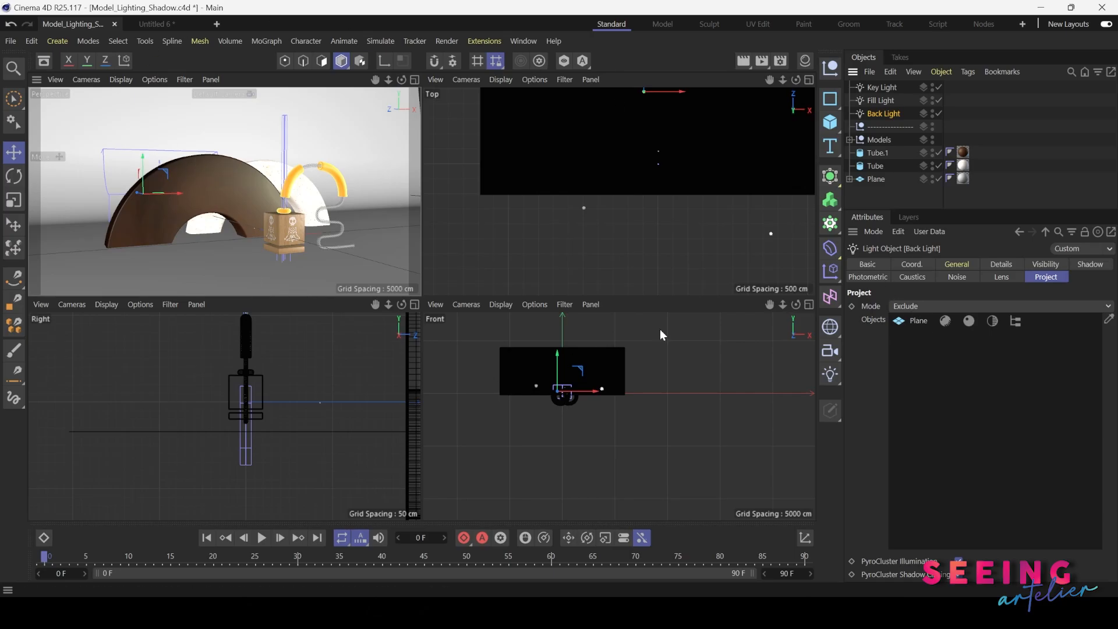
middle_click(225, 211)
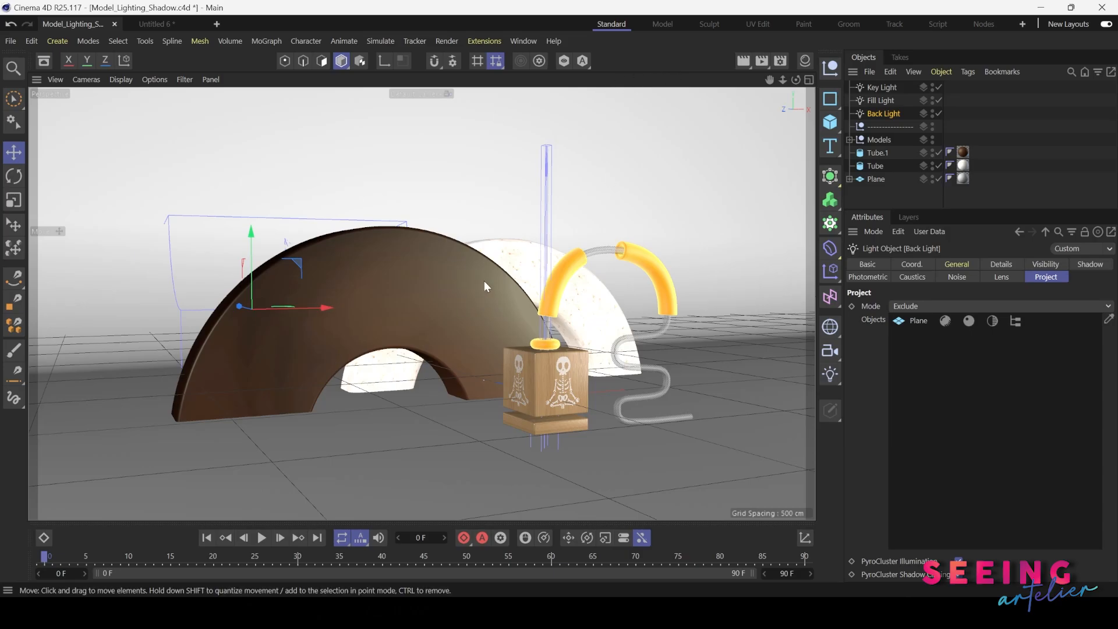
Review the anti-aliasing, output and save options in the render settings.
left_click(781, 61)
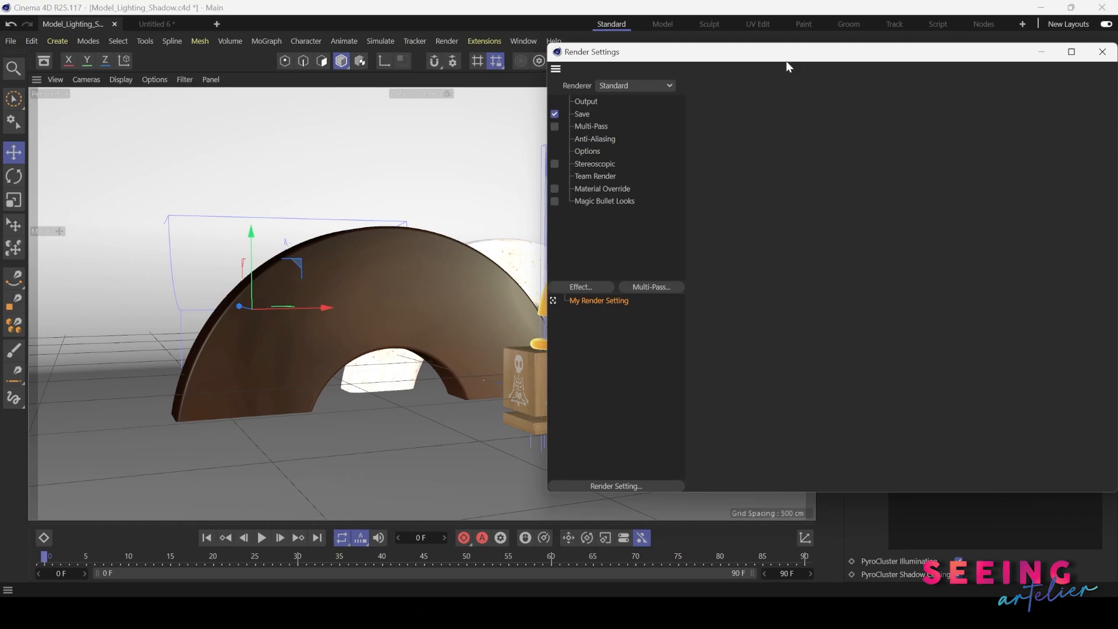
left_click_drag(743, 65, 637, 112)
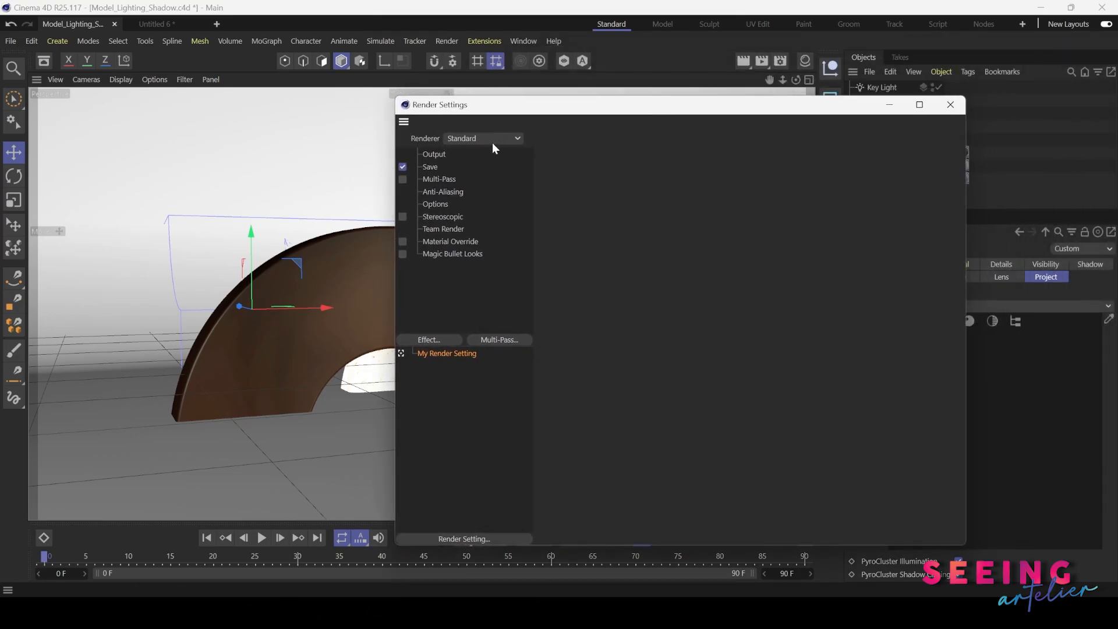
left_click(441, 192)
left_click(671, 155)
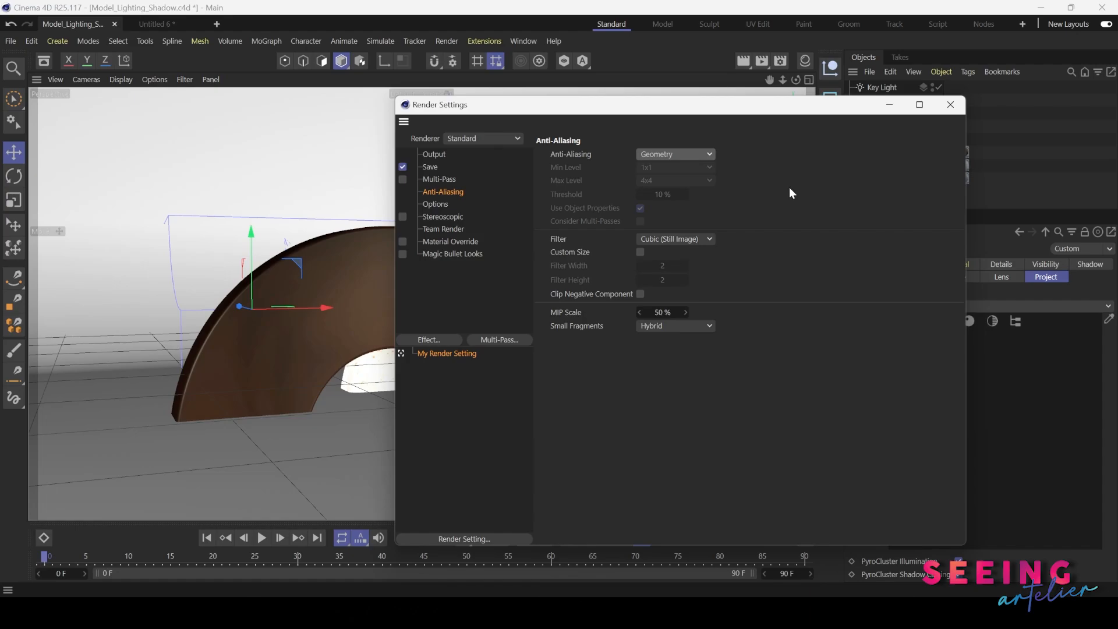
left_click(434, 154)
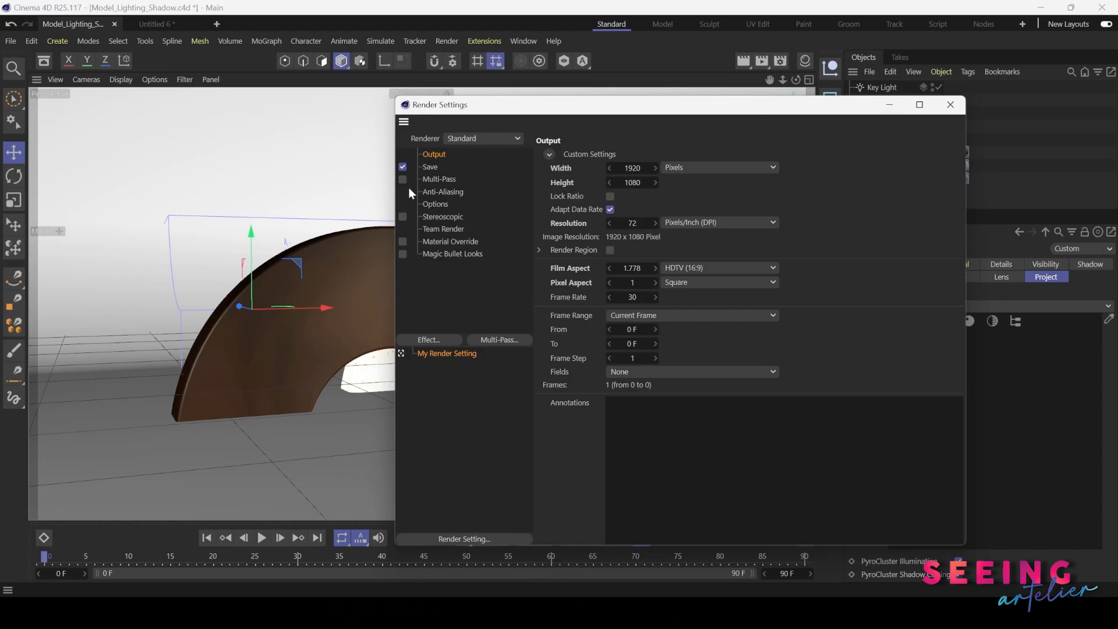
left_click(431, 167)
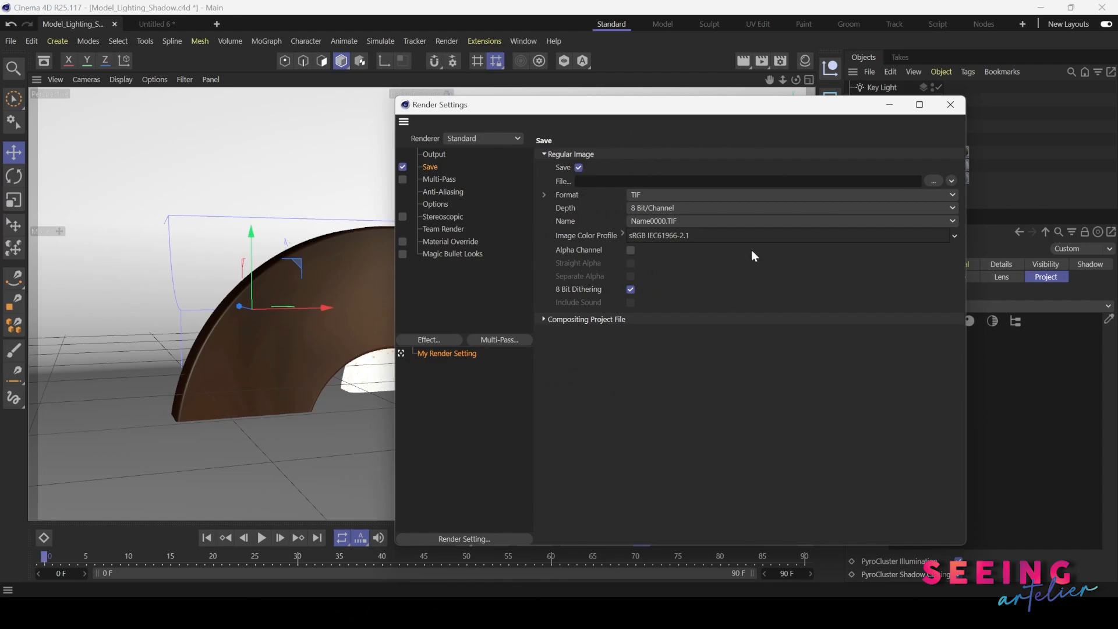
left_click_drag(802, 105, 780, 107)
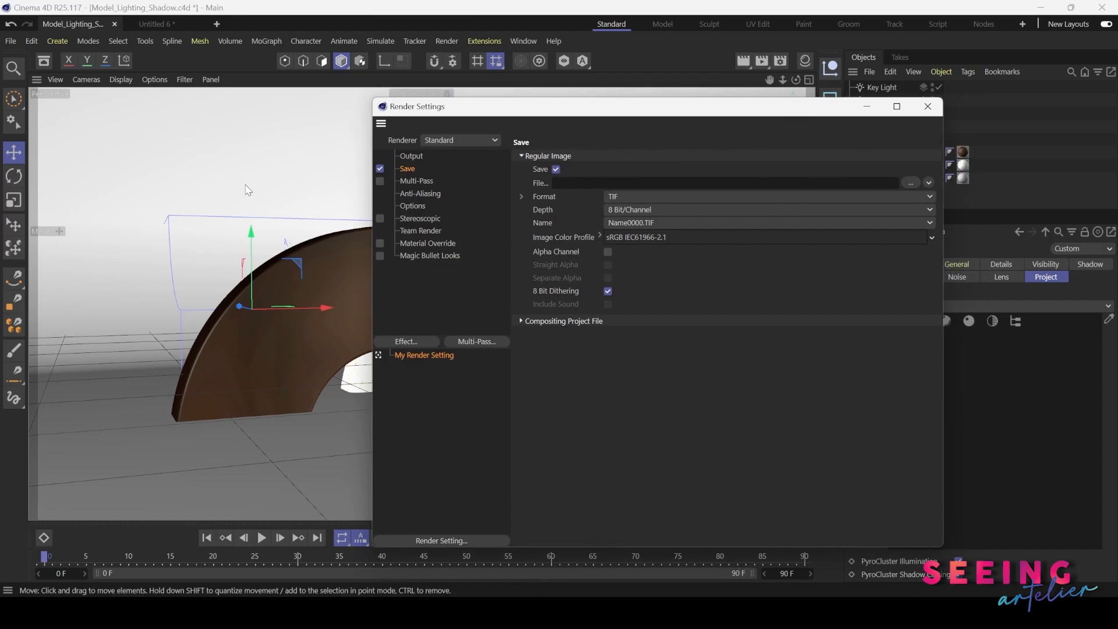
left_click(413, 158)
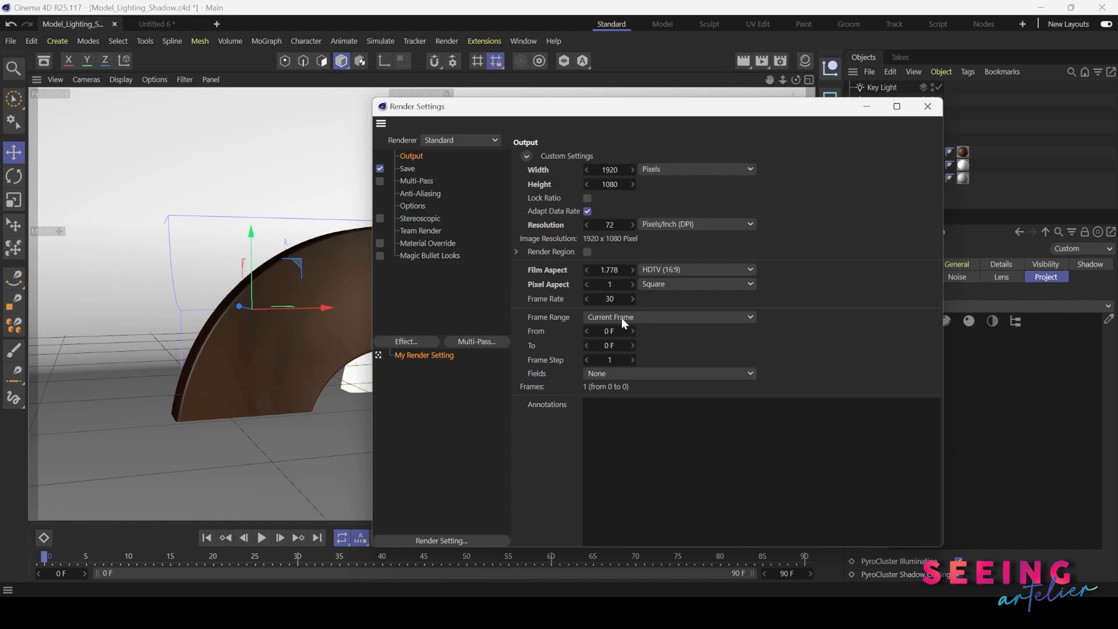
left_click(867, 107)
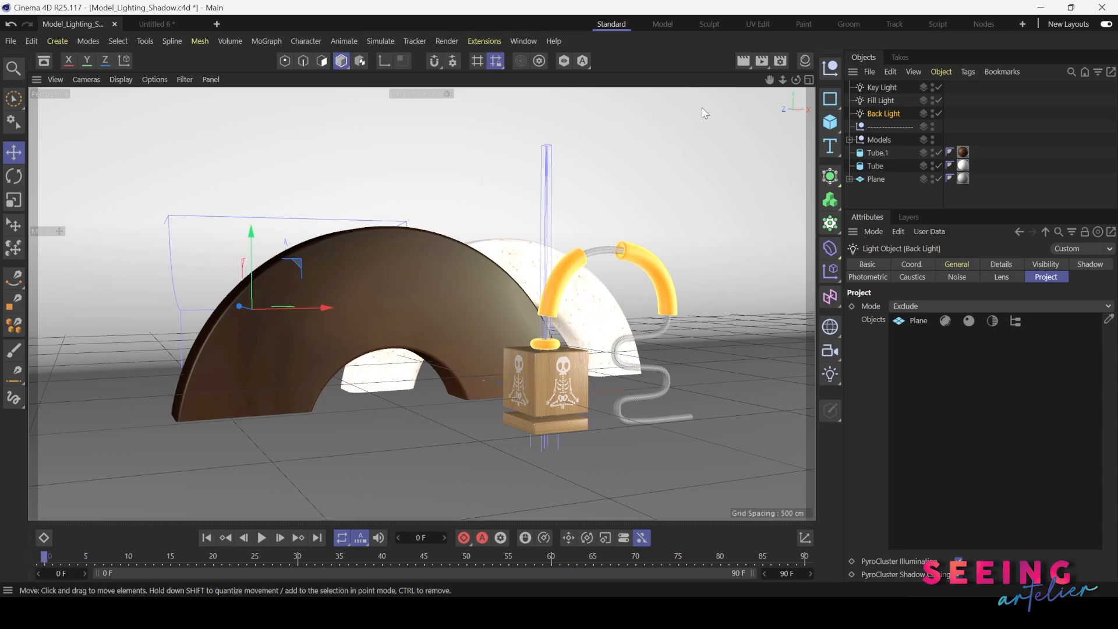
Render the current frame to the Picture Viewer and inspect the lit models in the image.
left_click(760, 60)
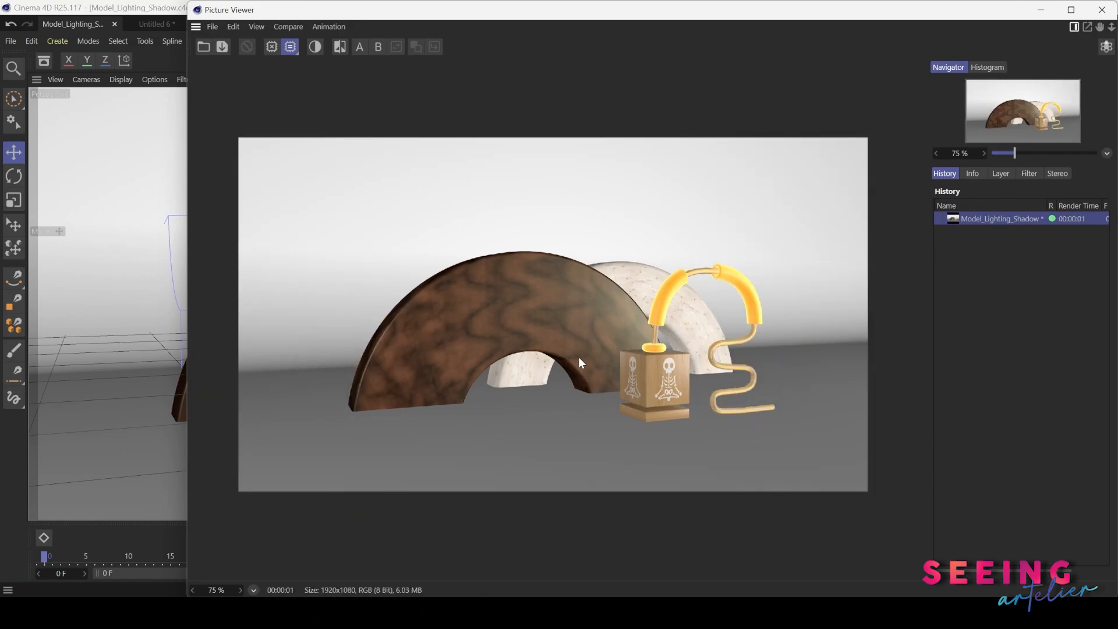
scroll(588, 334, "up", 1)
scroll(589, 333, "up", 1)
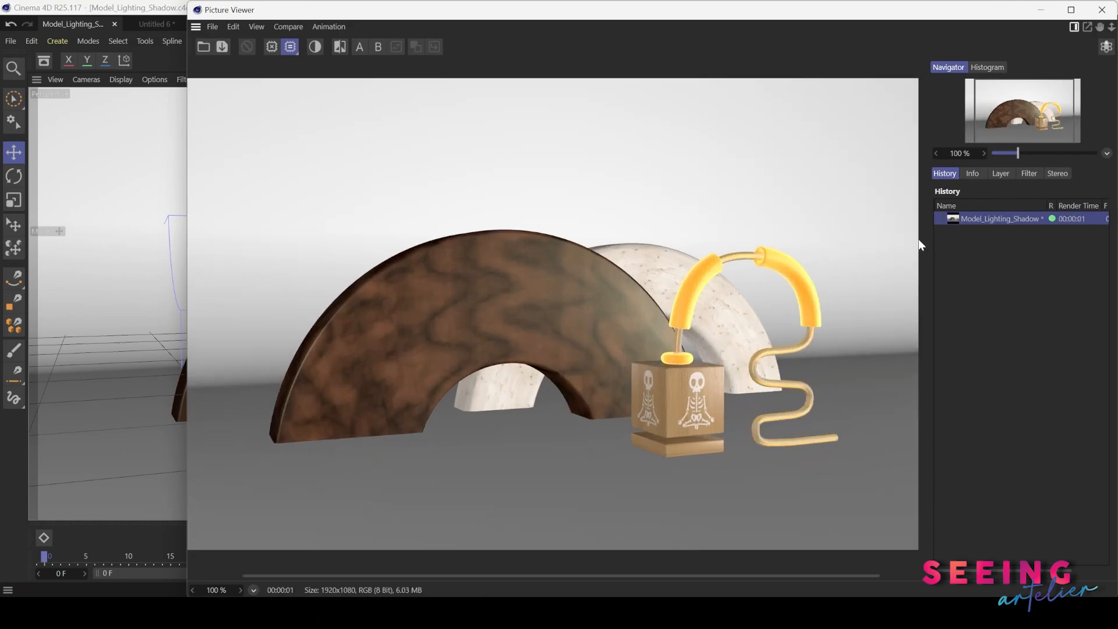
scroll(611, 313, "down", 2)
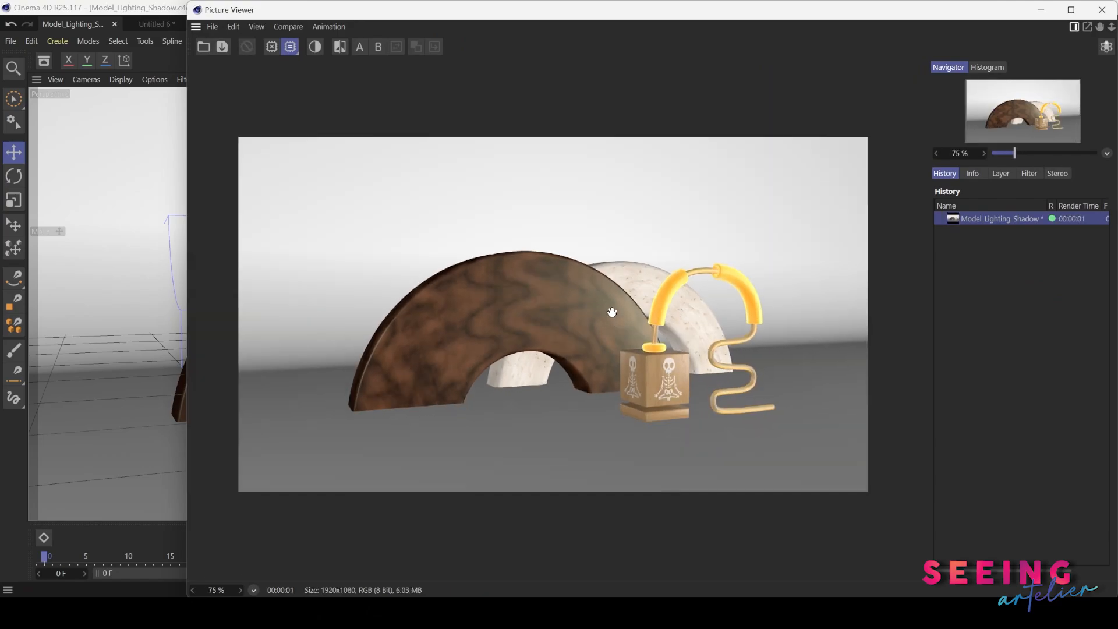
Set the Key Light's shadow type to Shadow Maps (Soft) and render the frame to the Picture Viewer.
left_click(1042, 13)
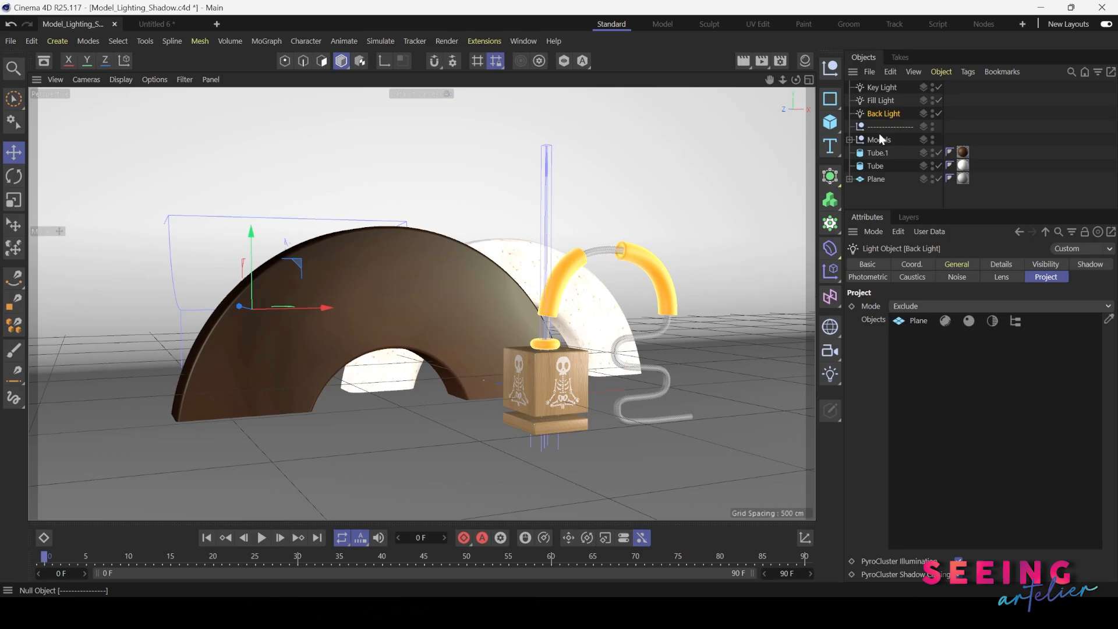
left_click(882, 89)
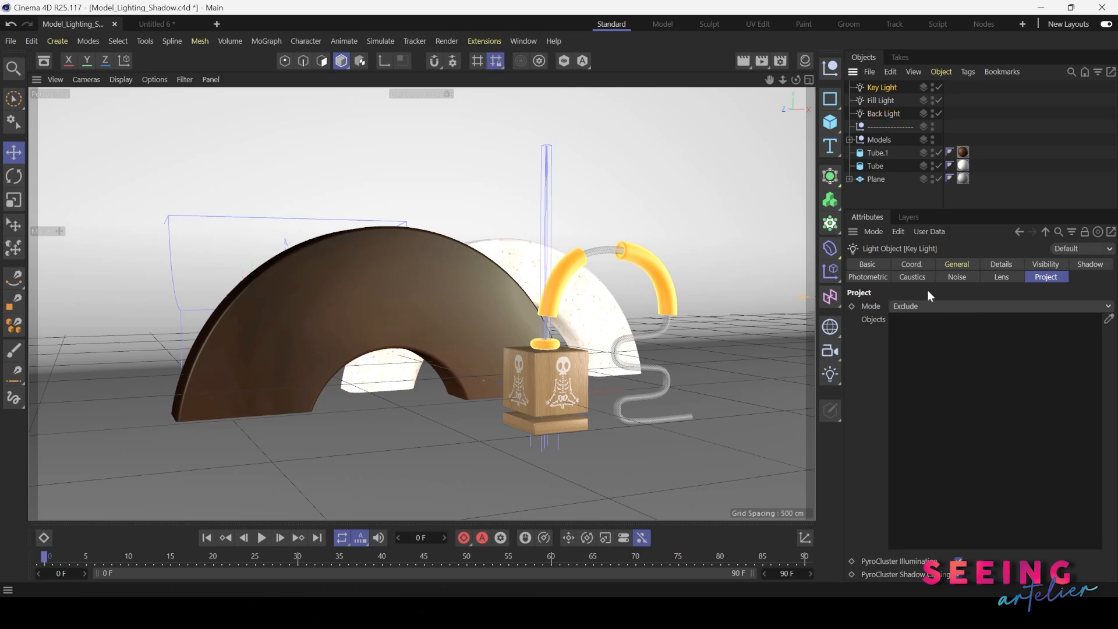
left_click(946, 264)
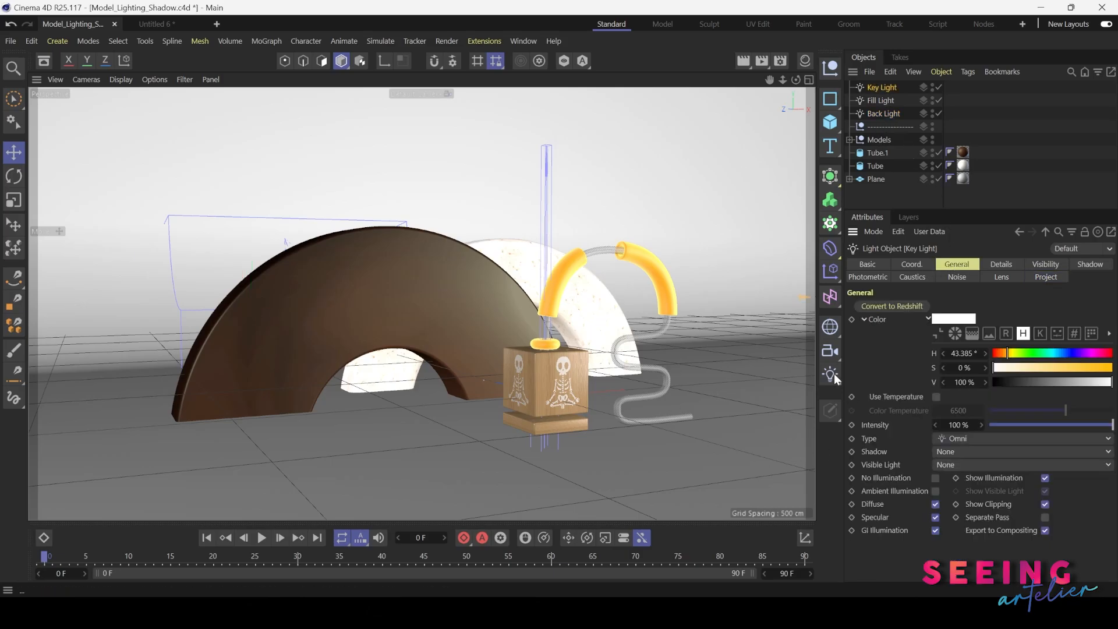
left_click(997, 453)
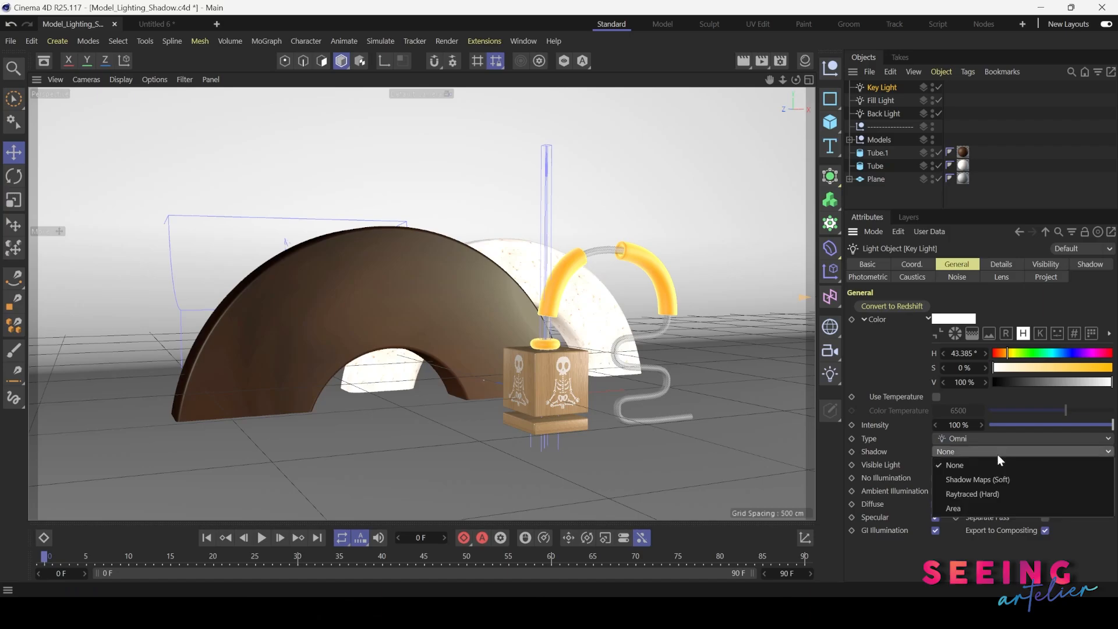
left_click(983, 484)
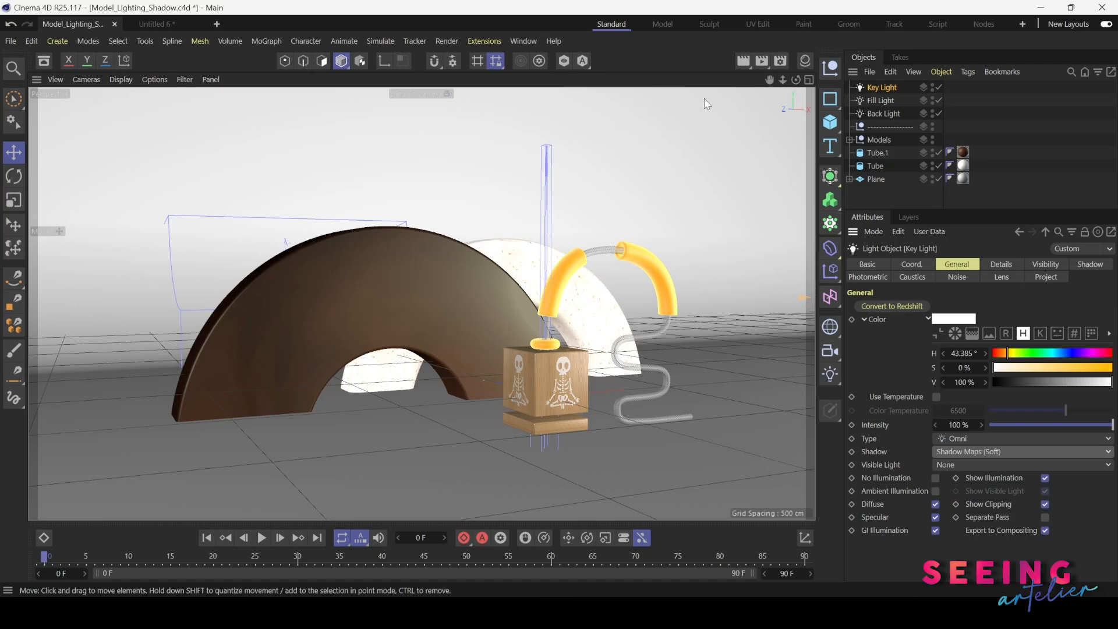
left_click(760, 61)
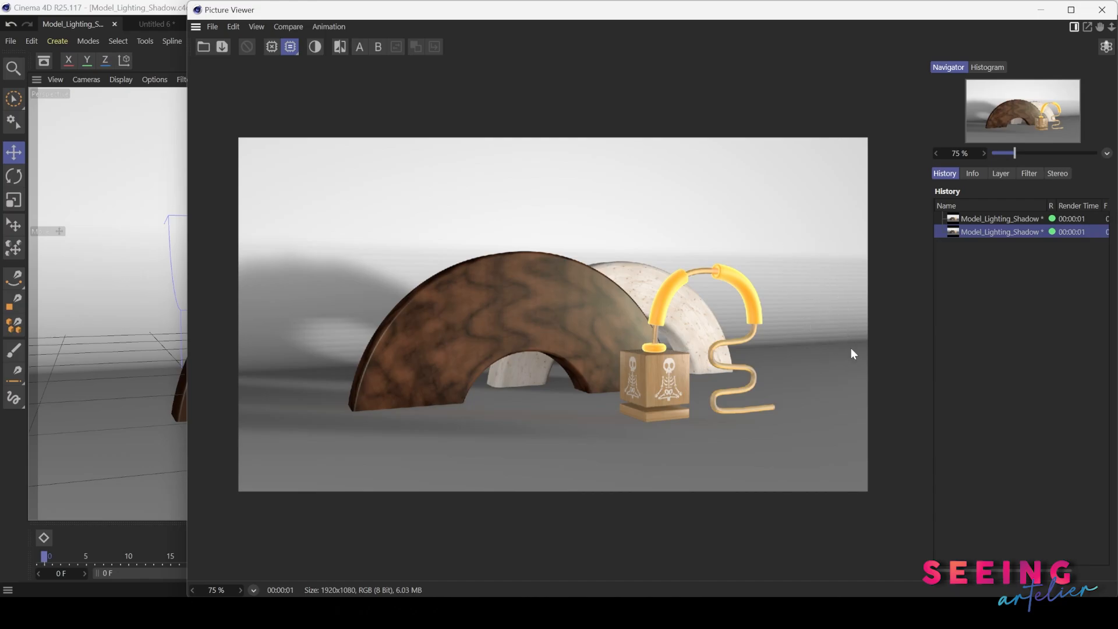
left_click(1041, 9)
left_click(879, 179)
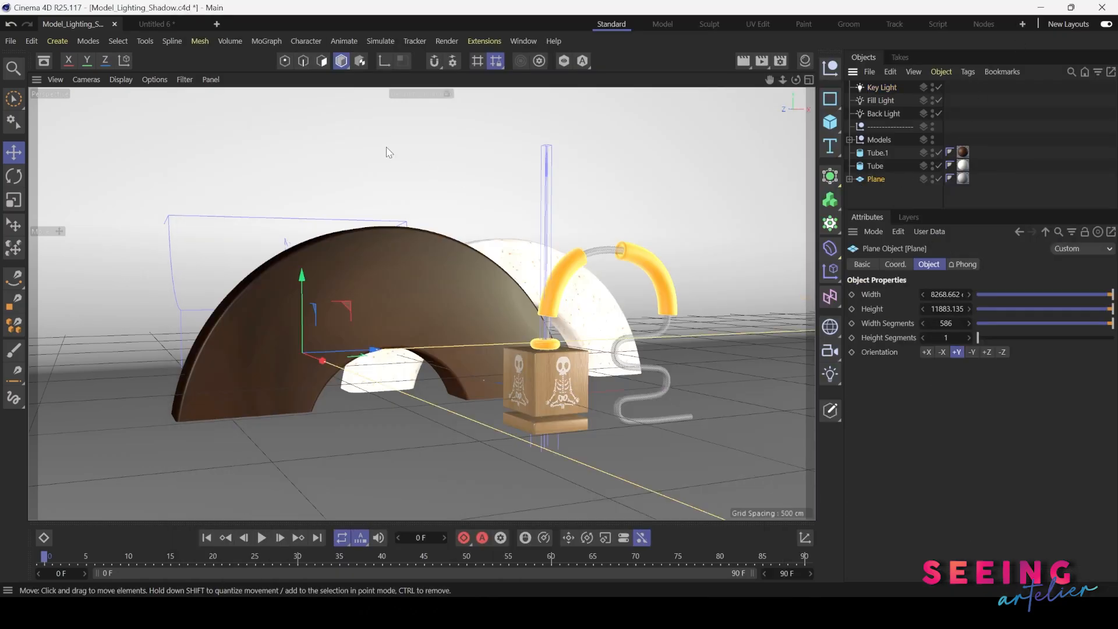
left_click(121, 79)
left_click(192, 114)
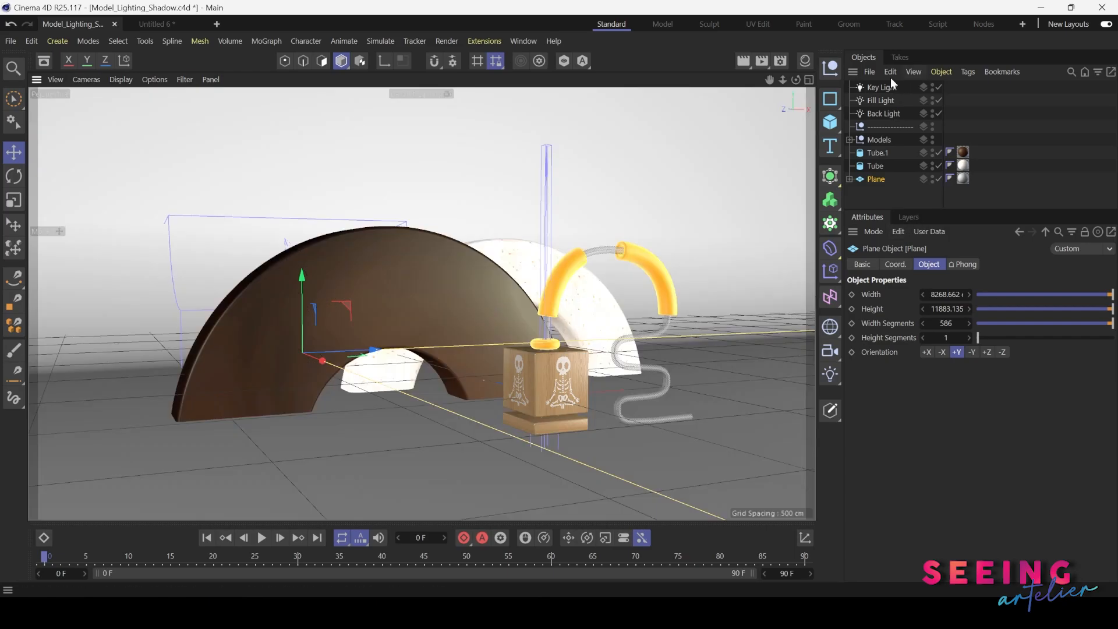
Switch the Key Light's shadow type to Raytraced (Hard) and render the frame for comparison.
left_click(882, 87)
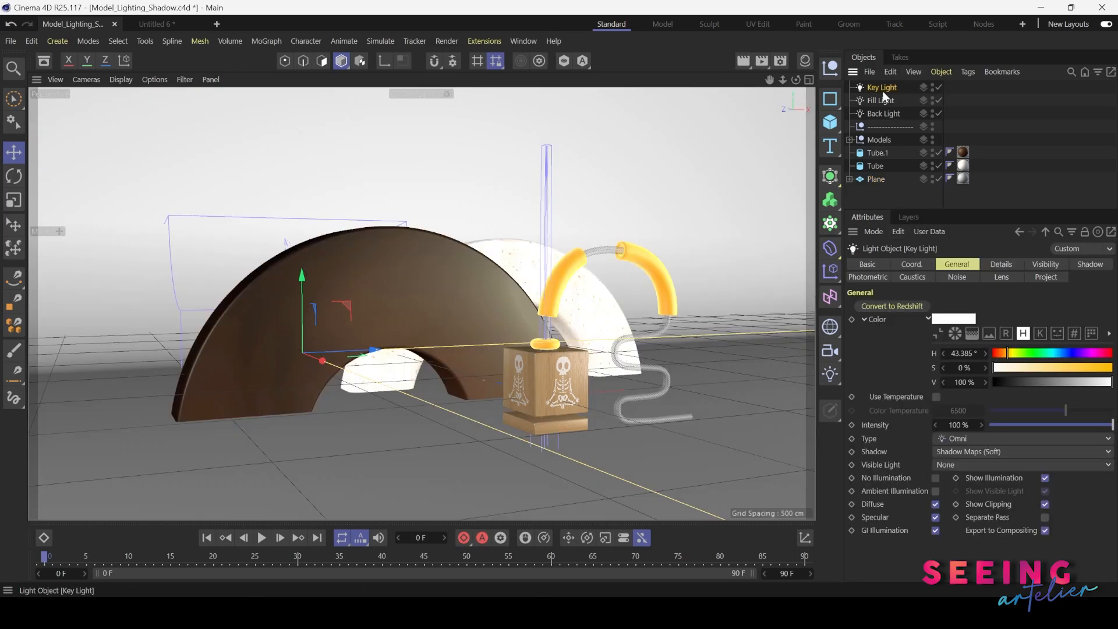
left_click(977, 449)
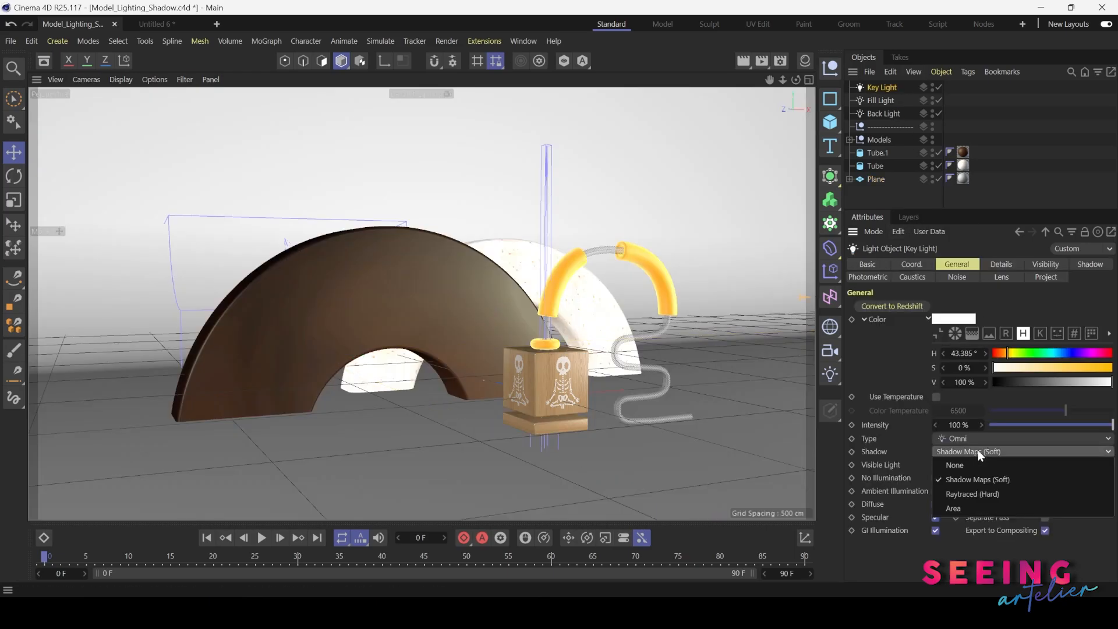
left_click(969, 490)
left_click(763, 61)
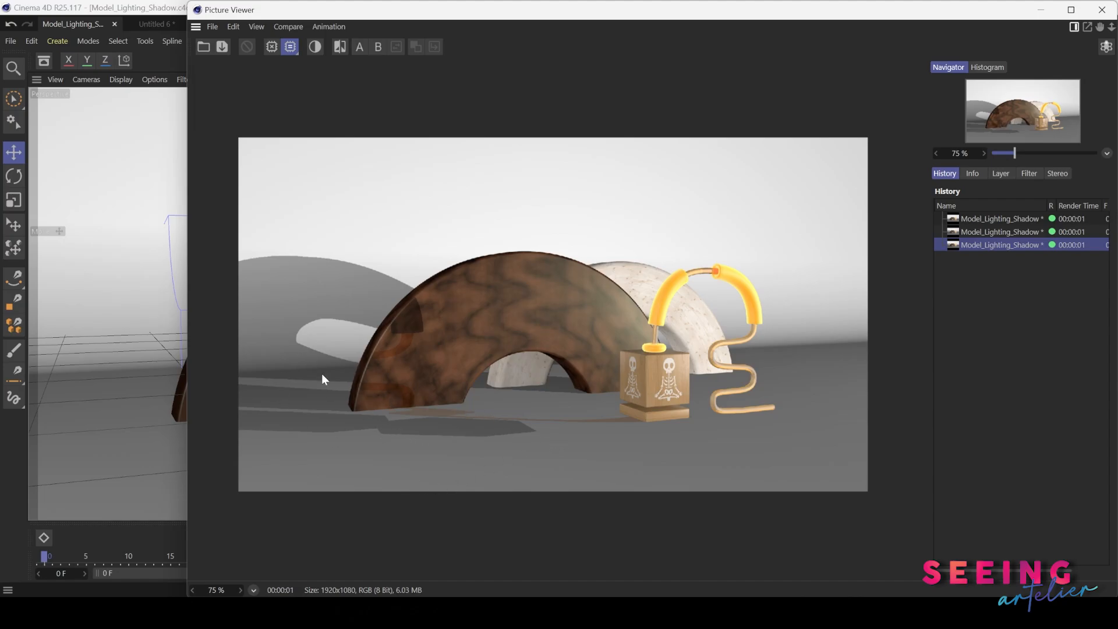
left_click(1040, 9)
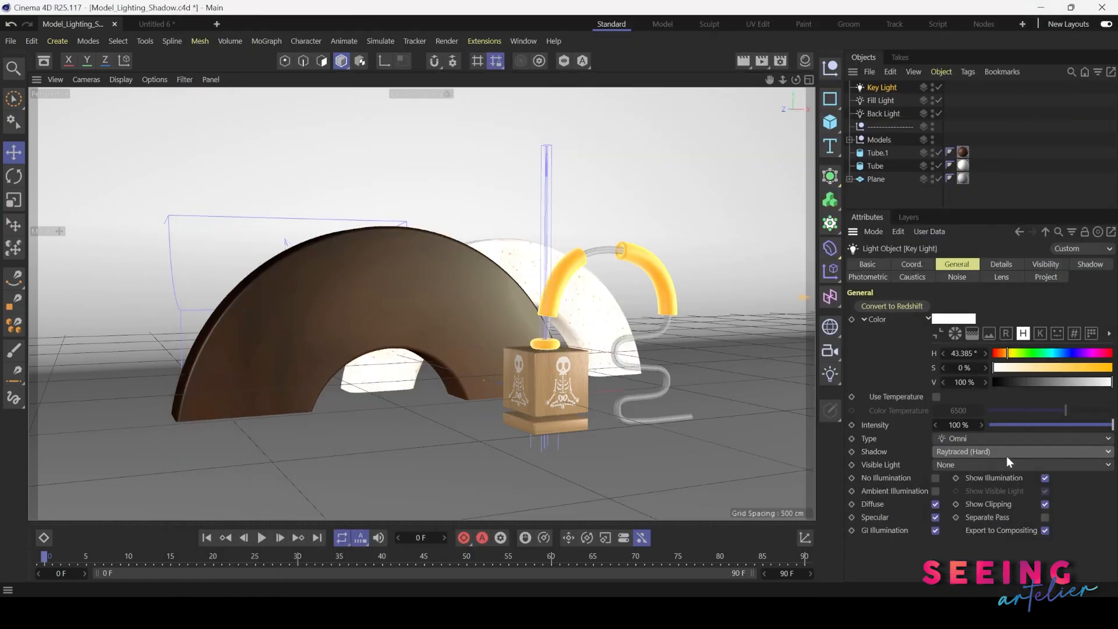
Change the Key Light's shadow type to Area and render the frame for comparison.
left_click(1005, 456)
left_click(990, 506)
left_click(761, 61)
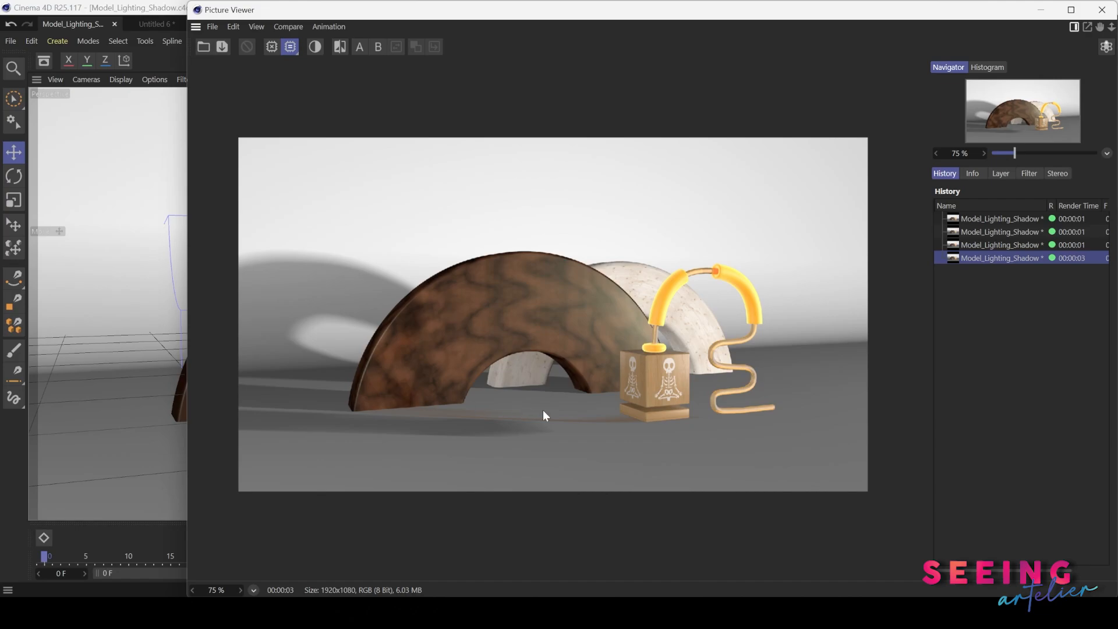
Compare the soft, raytraced and area shadow renders in the Picture Viewer history.
left_click(969, 231)
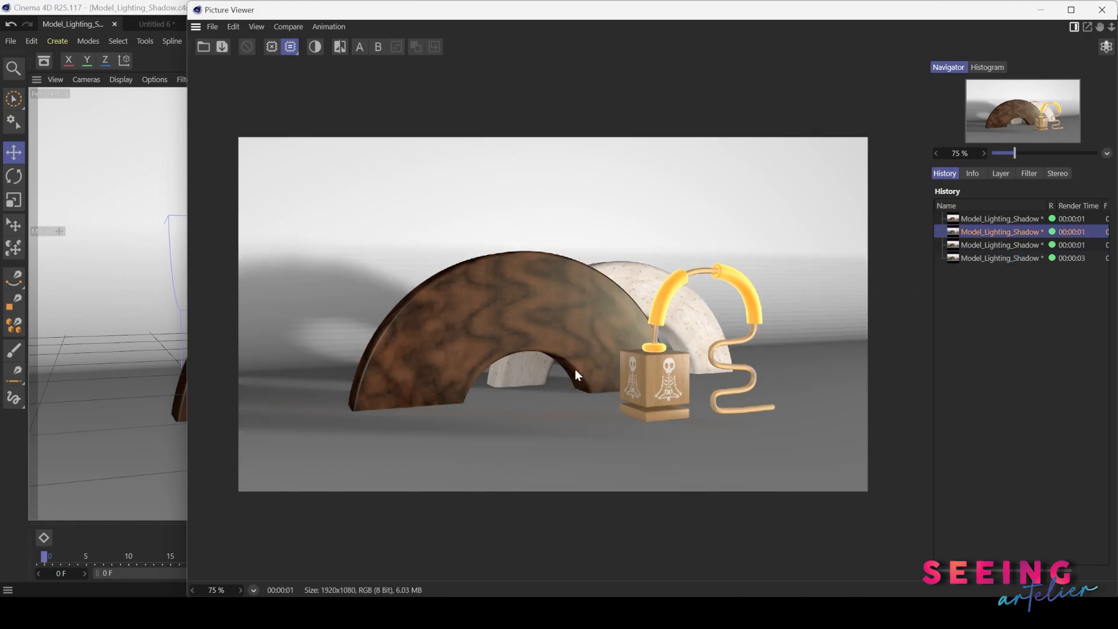
left_click(1004, 244)
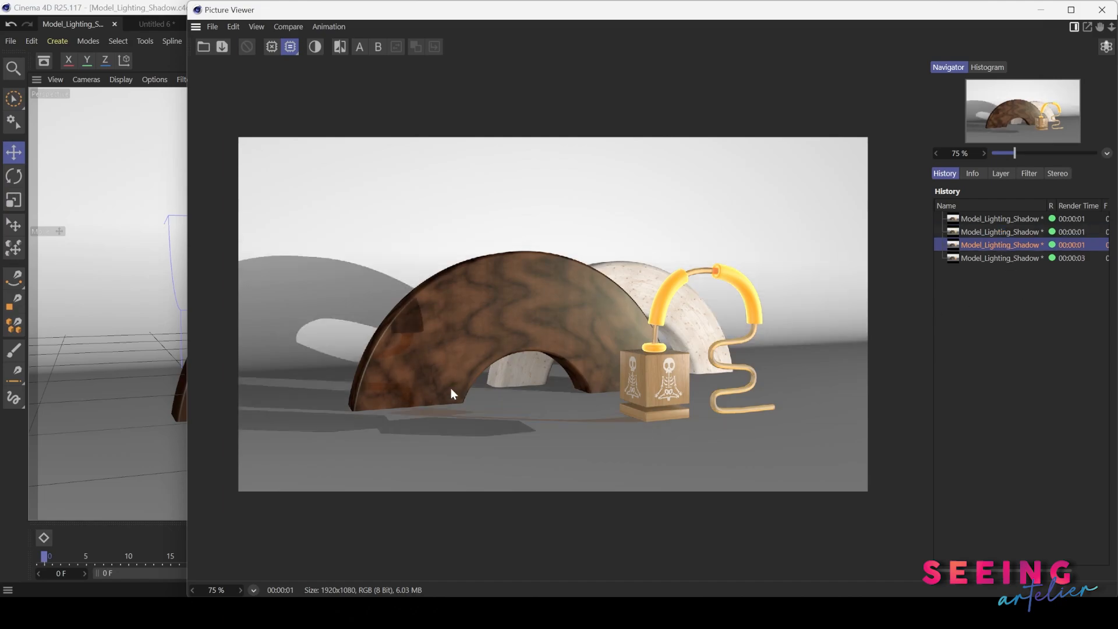
left_click(1000, 262)
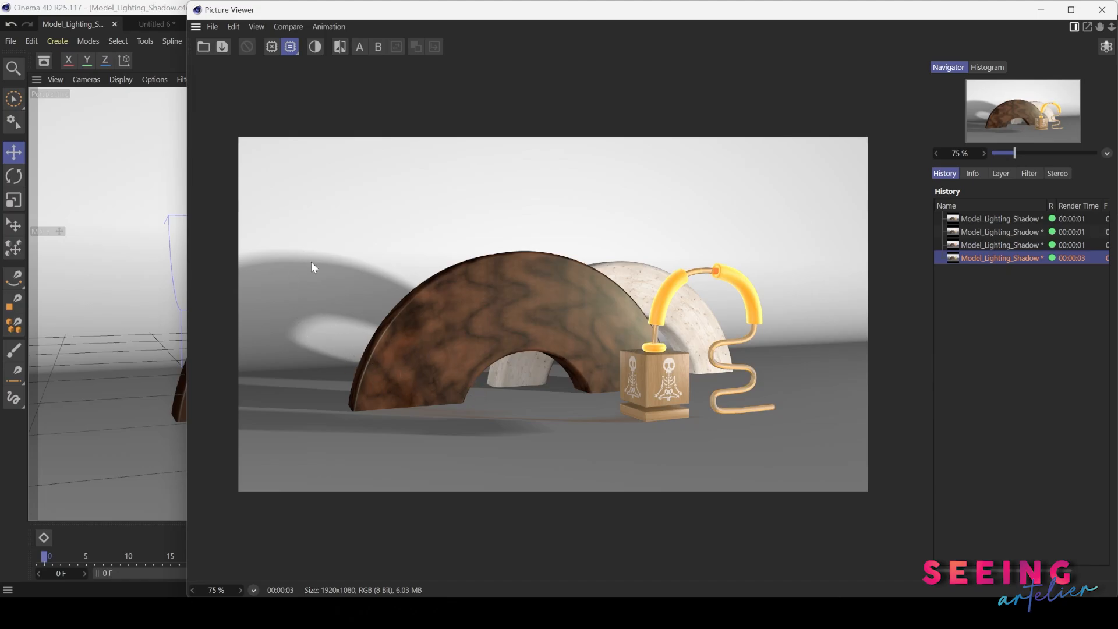
left_click(1040, 9)
Return the Key Light's shadow type to Shadow Maps (Soft) and render the frame with the default shadow map size.
left_click(991, 455)
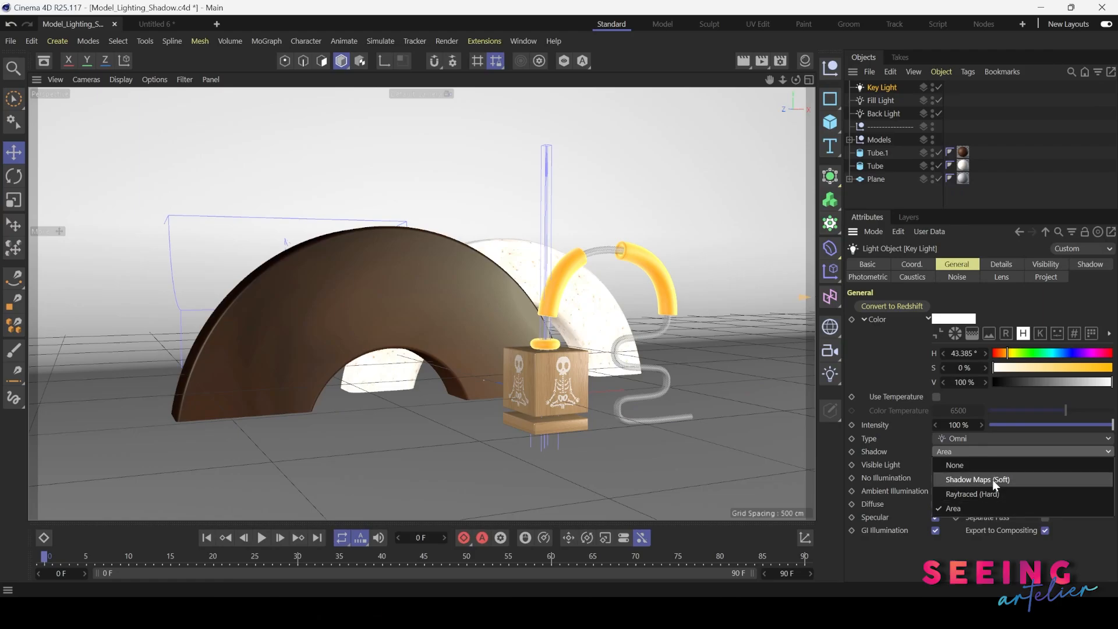
left_click(992, 479)
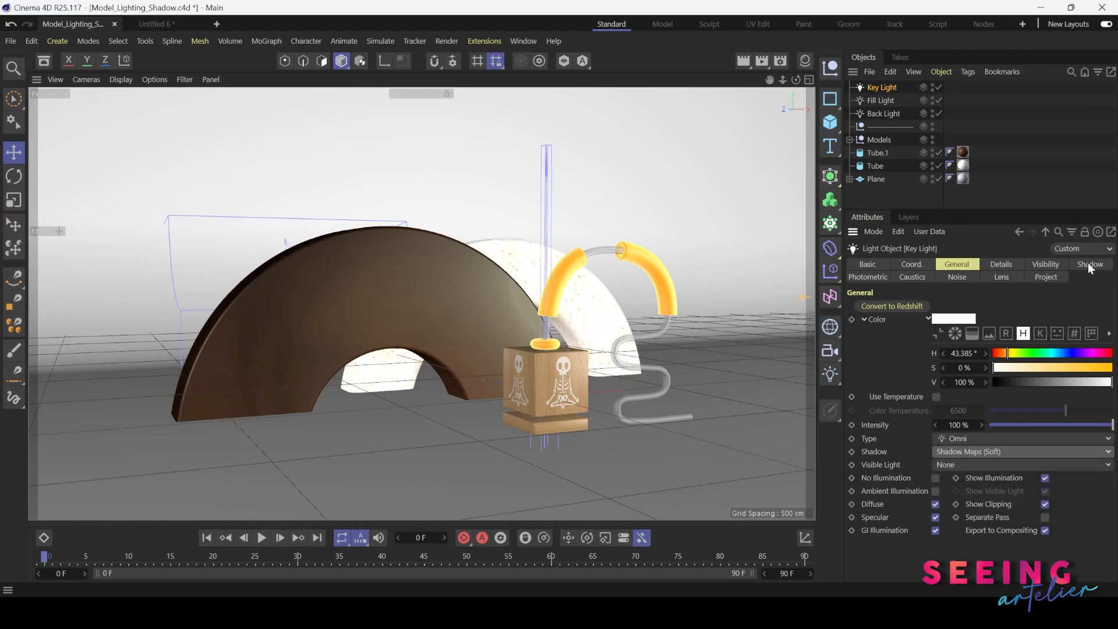
left_click(1089, 265)
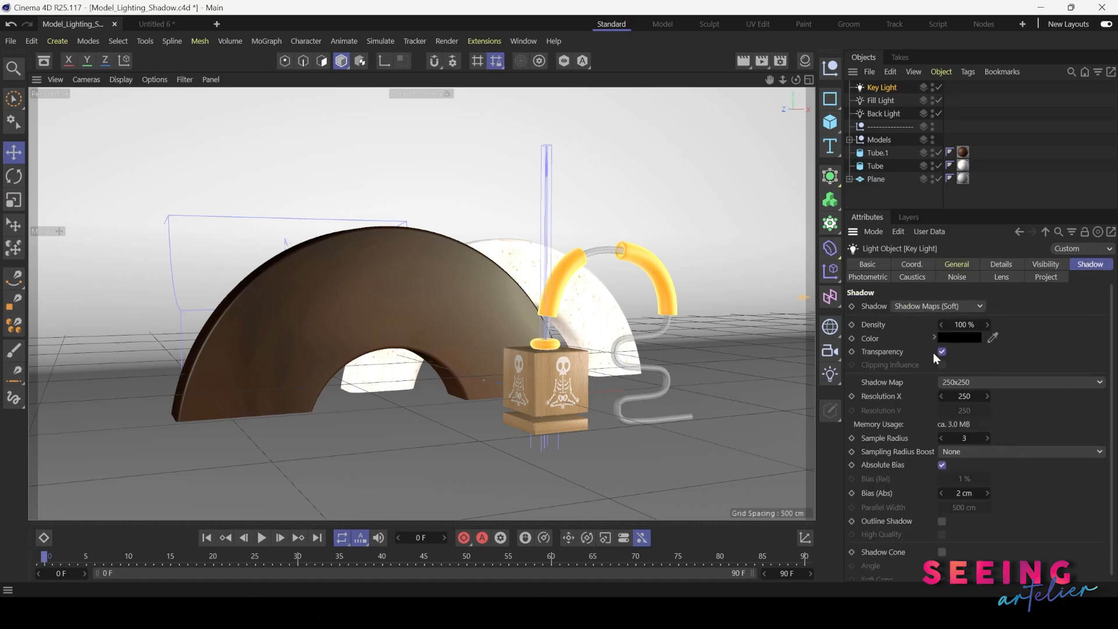
left_click(762, 61)
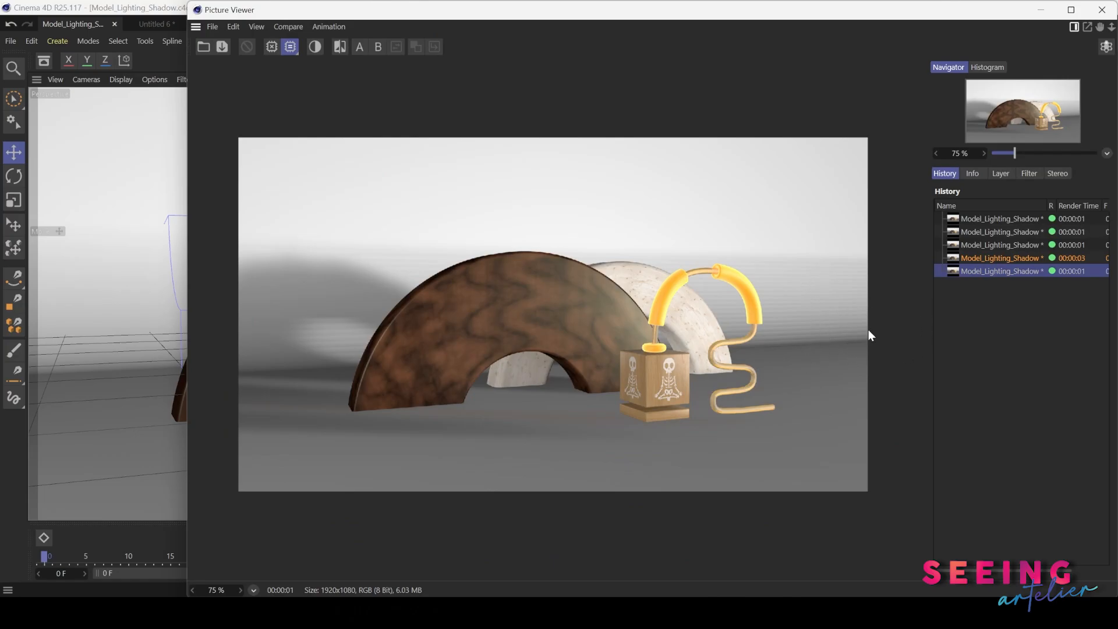
left_click(1040, 9)
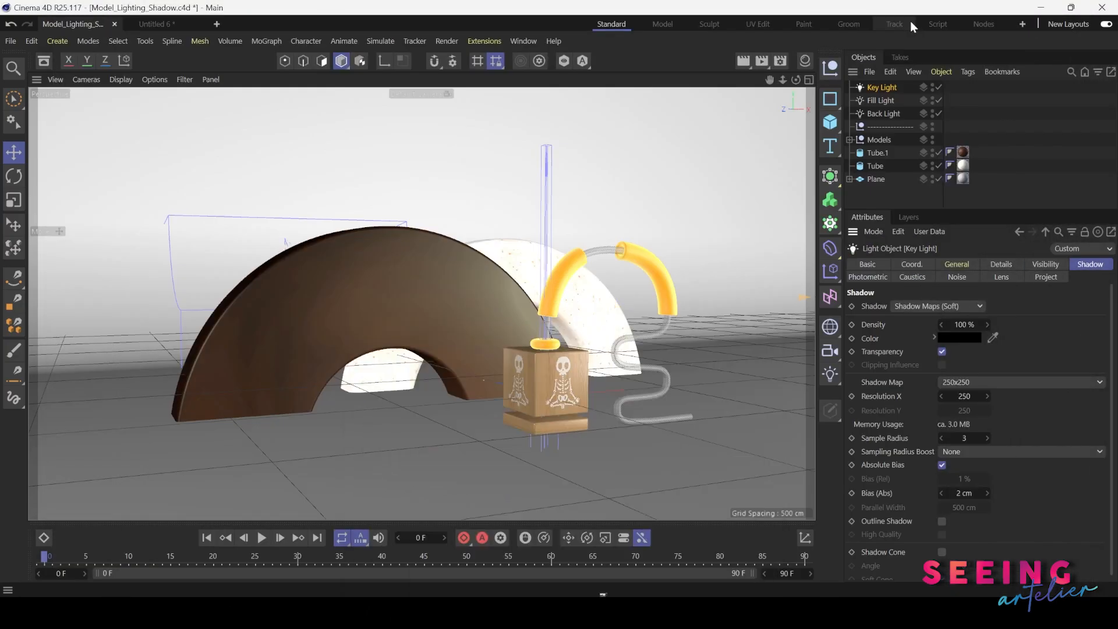
Set the Key Light's shadow map resolution to 750x750 and render the frame to inspect the shadow quality.
left_click(992, 382)
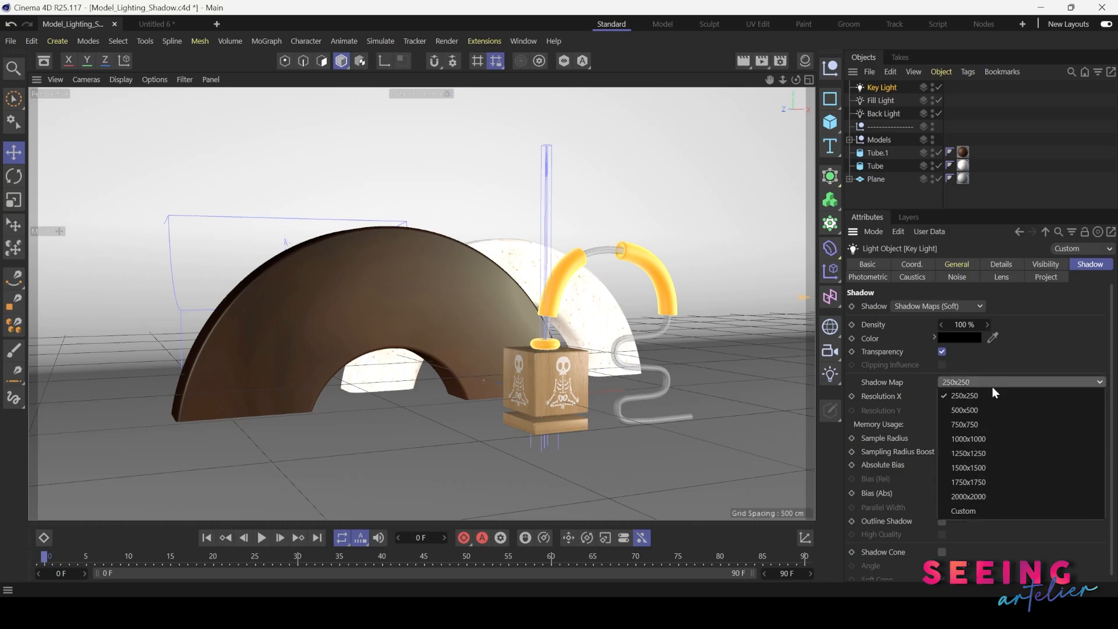
left_click(983, 423)
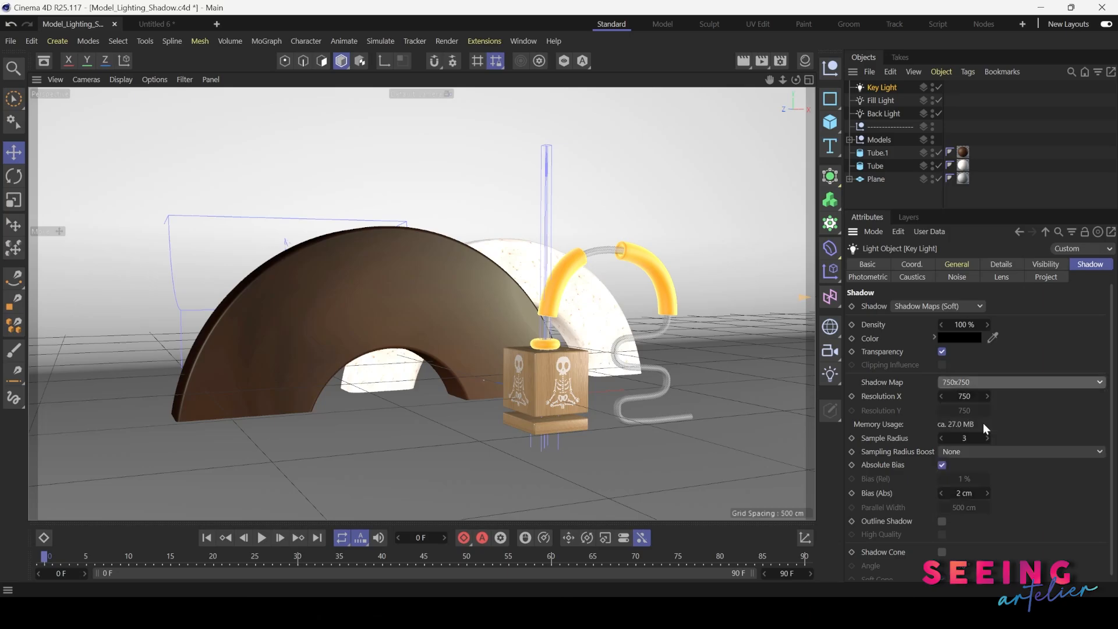
left_click(757, 61)
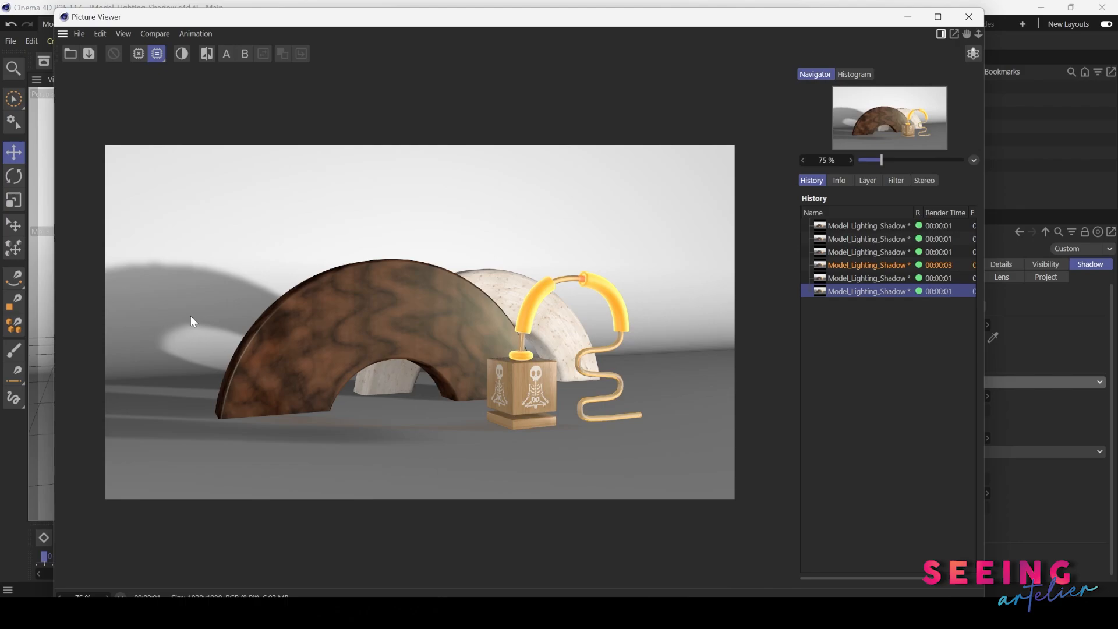
left_click_drag(870, 22, 804, 27)
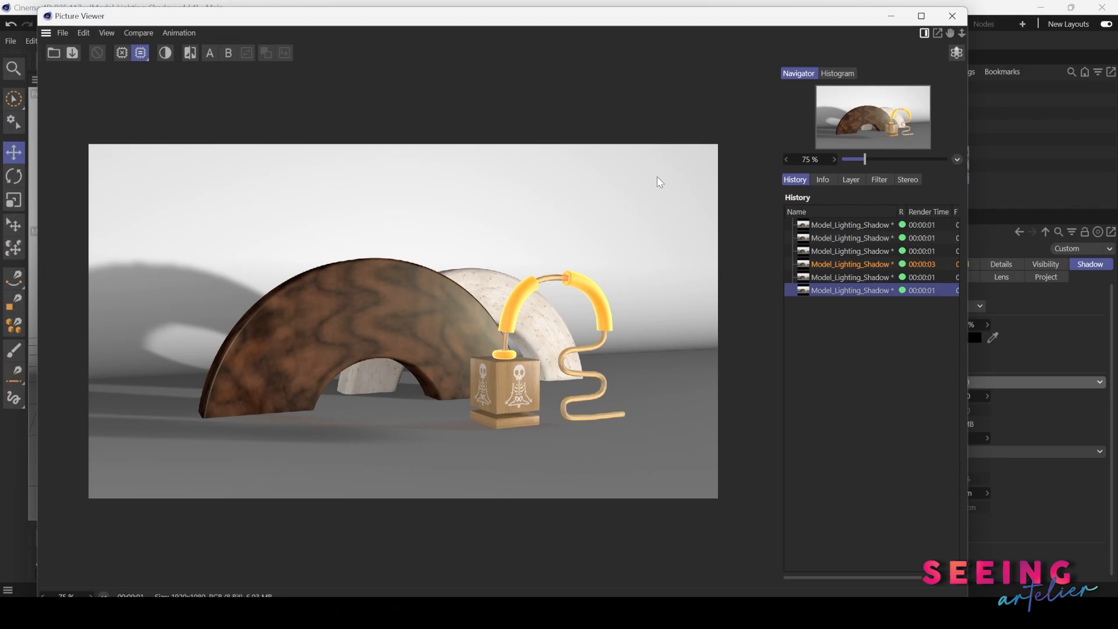
left_click(892, 18)
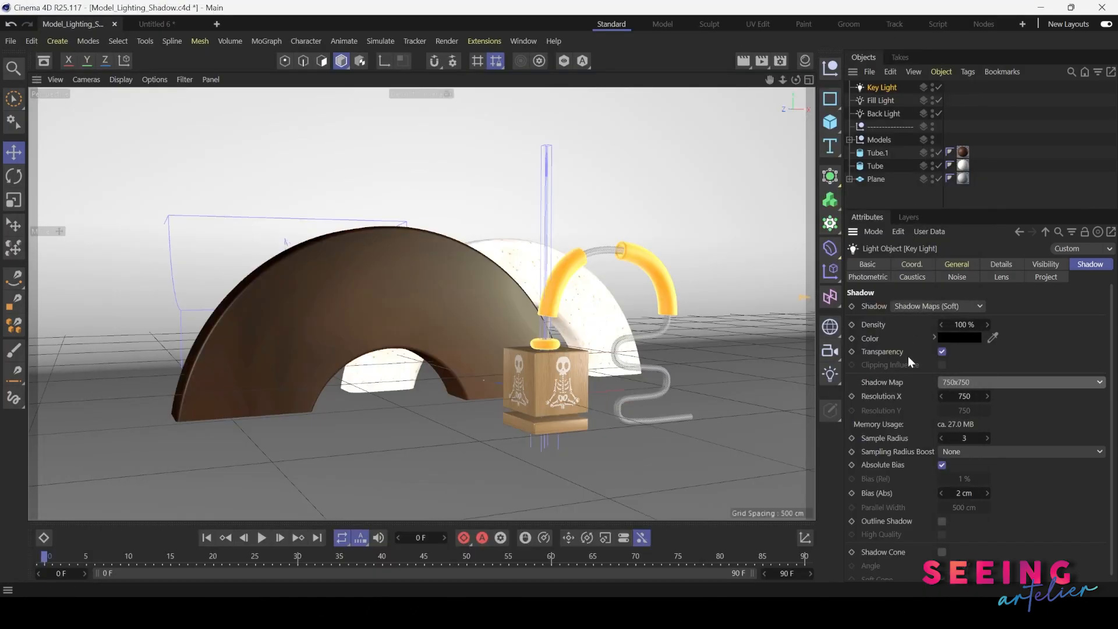
Raise the Key Light's shadow map resolution to 1250x1250, then render the frame and inspect the shadows up close.
left_click(964, 383)
left_click(983, 456)
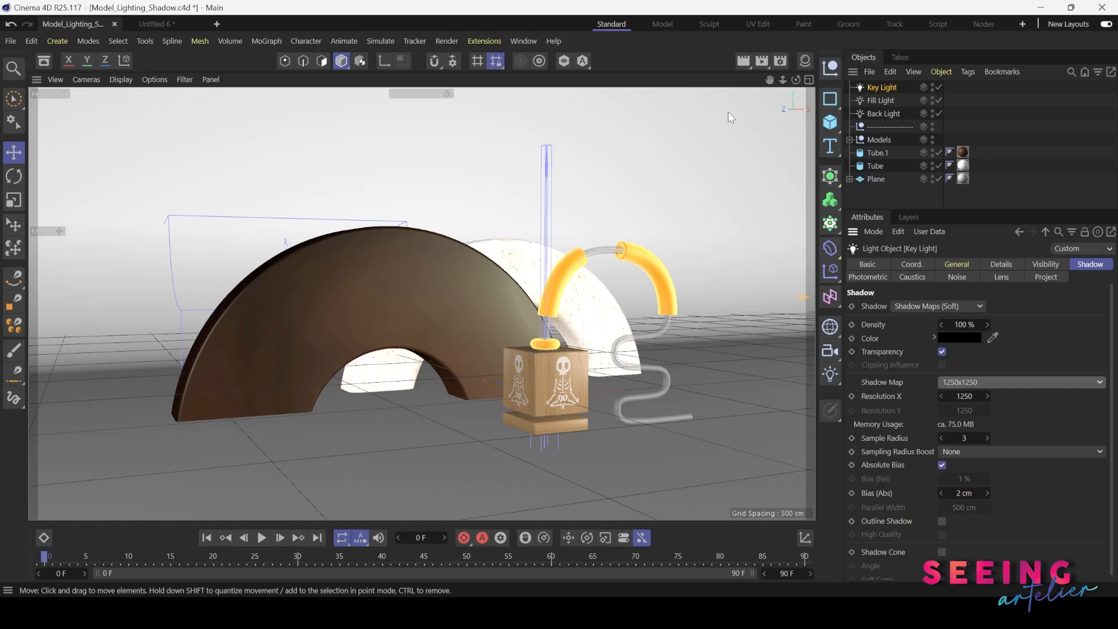
left_click(762, 61)
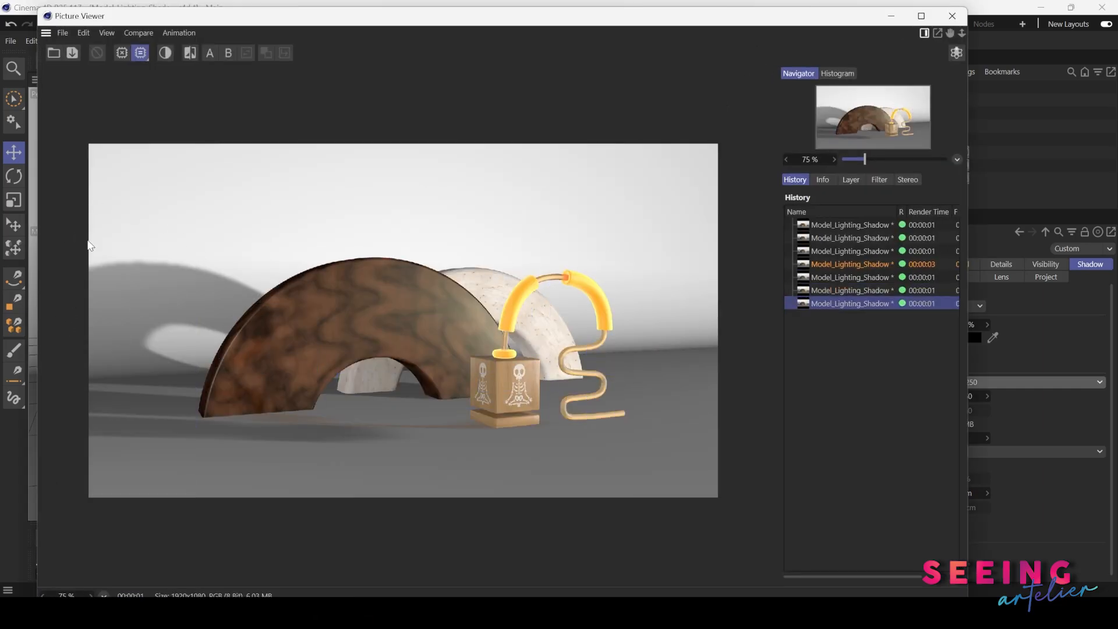
scroll(174, 375, "up", 1)
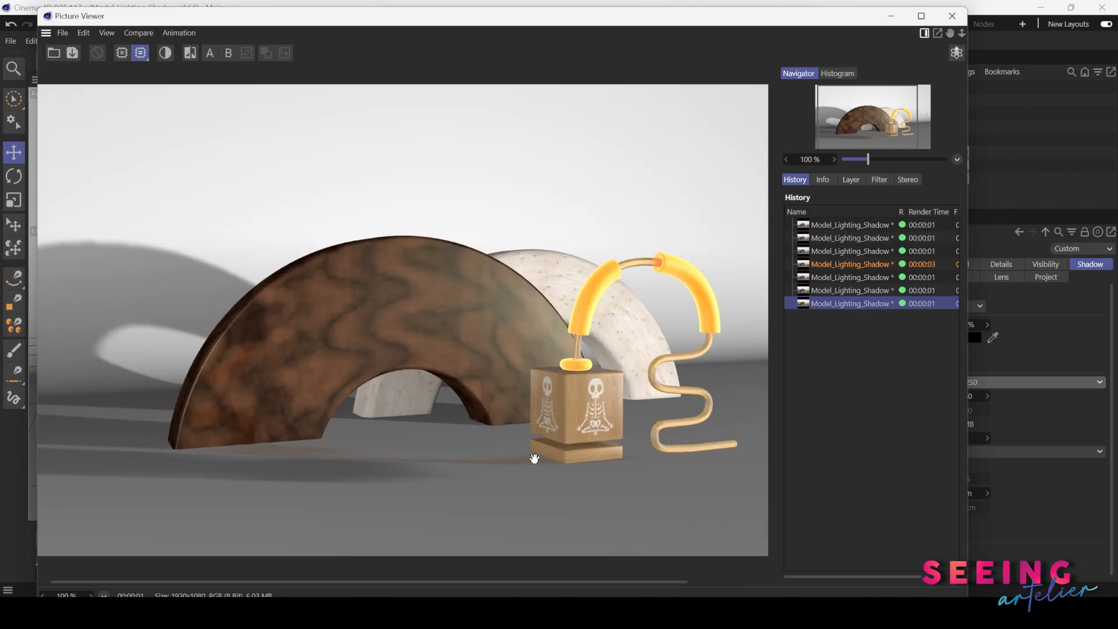
scroll(375, 338, "down", 1)
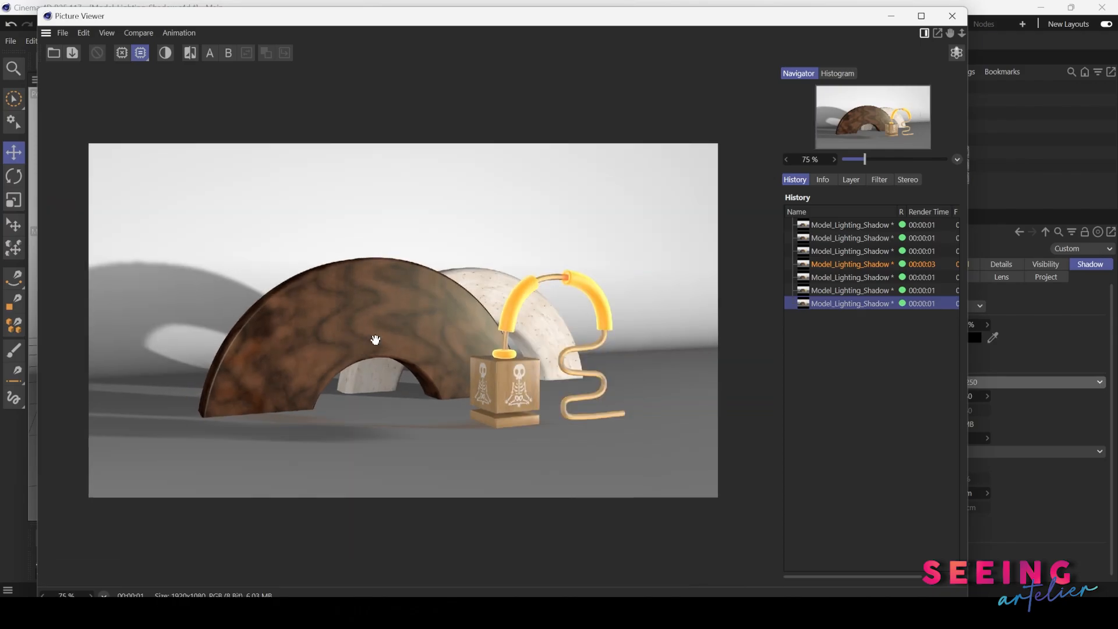
left_click(892, 17)
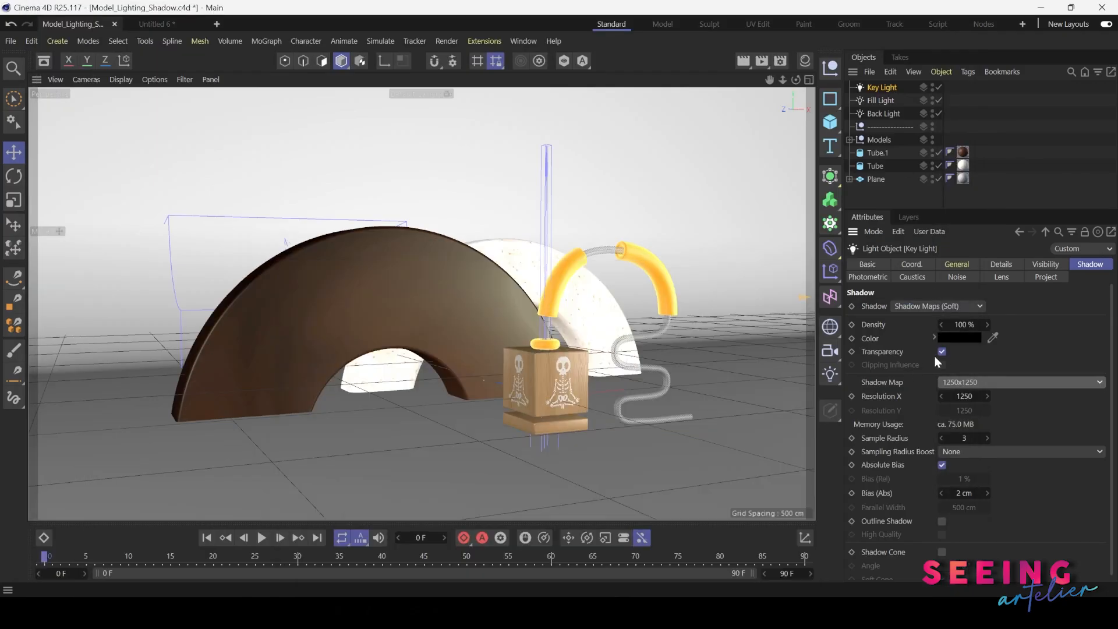
Try a dark grey shadow color (RGB 45, 45, 45) on the Key Light.
left_click(966, 335)
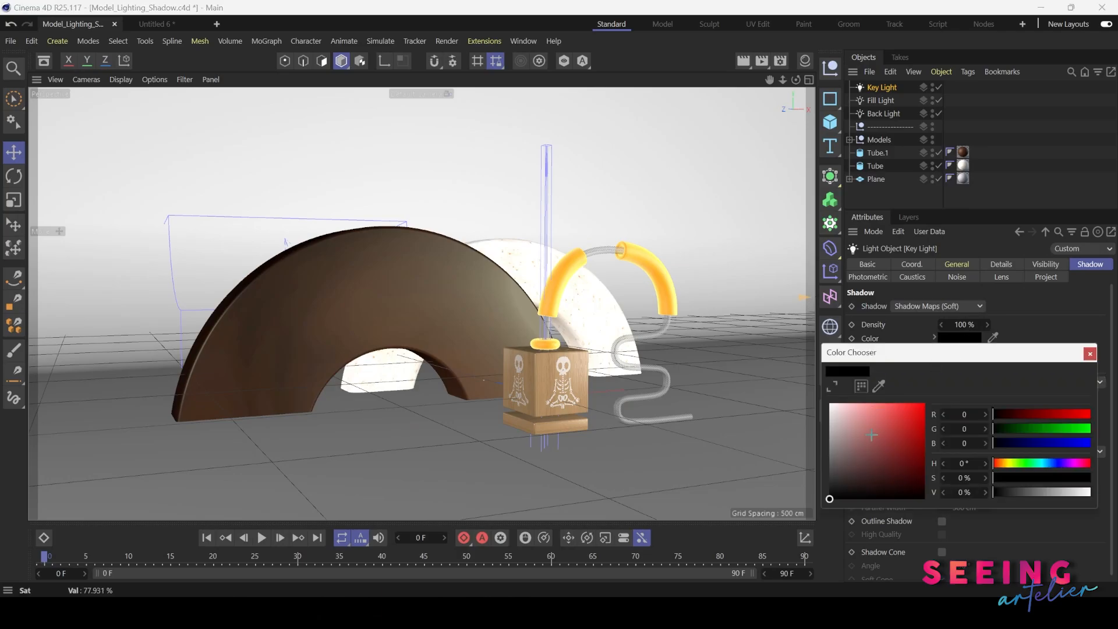
left_click(829, 482)
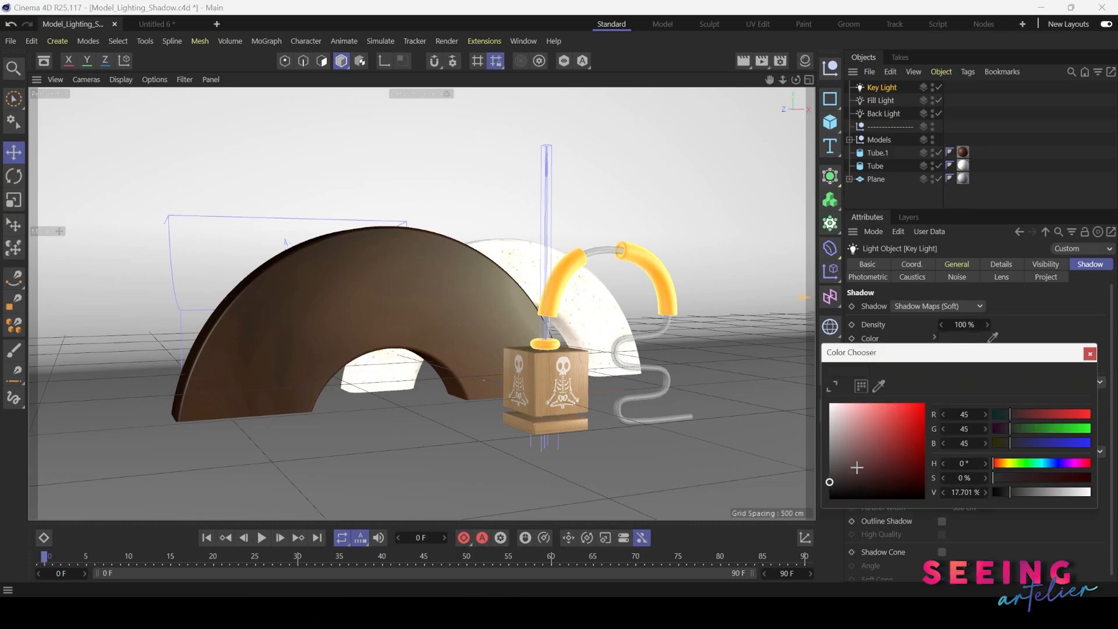
left_click(1090, 354)
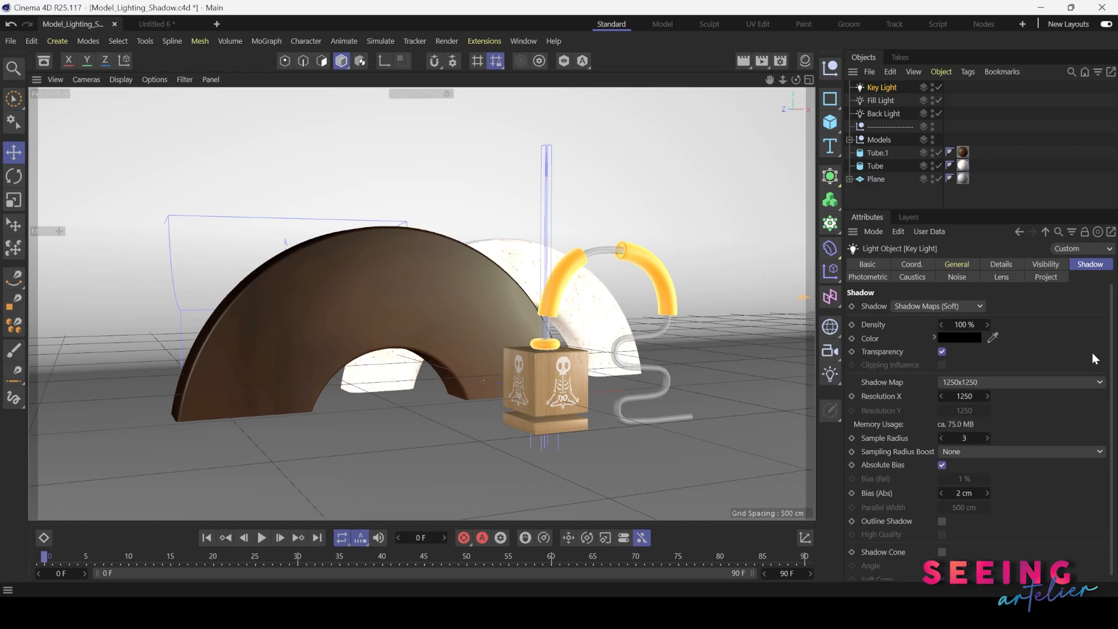
Set the Key Light's shadow density to 60% and render the frame.
left_click(964, 324)
type("60")
key("Return")
left_click(759, 65)
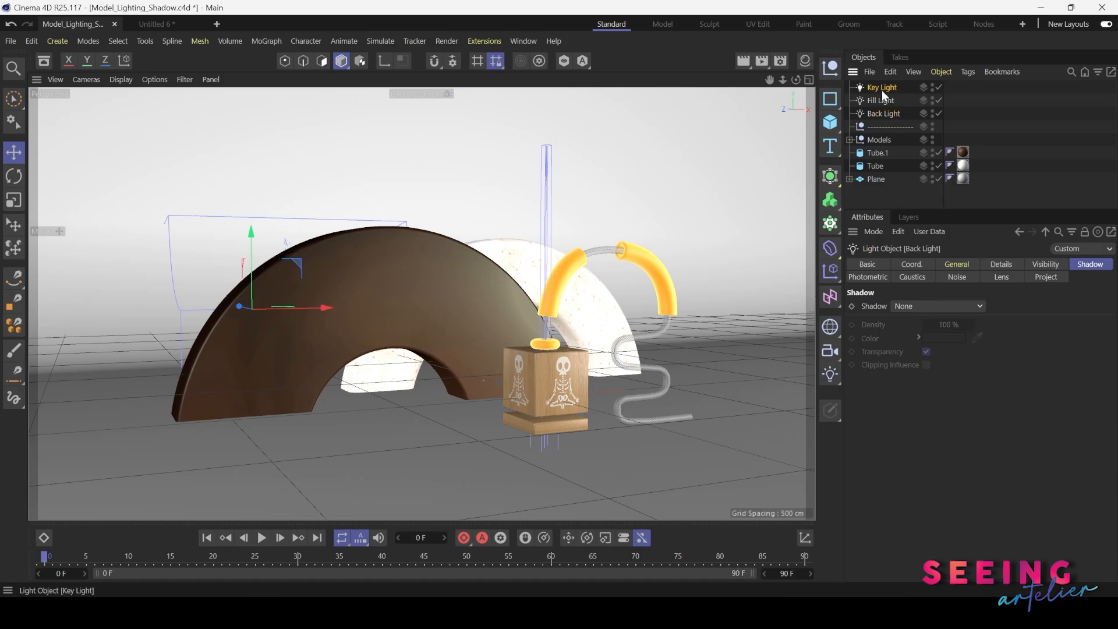
Move the Key Light in the Top view slightly toward negative X and forward along positive Z, closer to the models.
left_click(881, 88)
middle_click(553, 299)
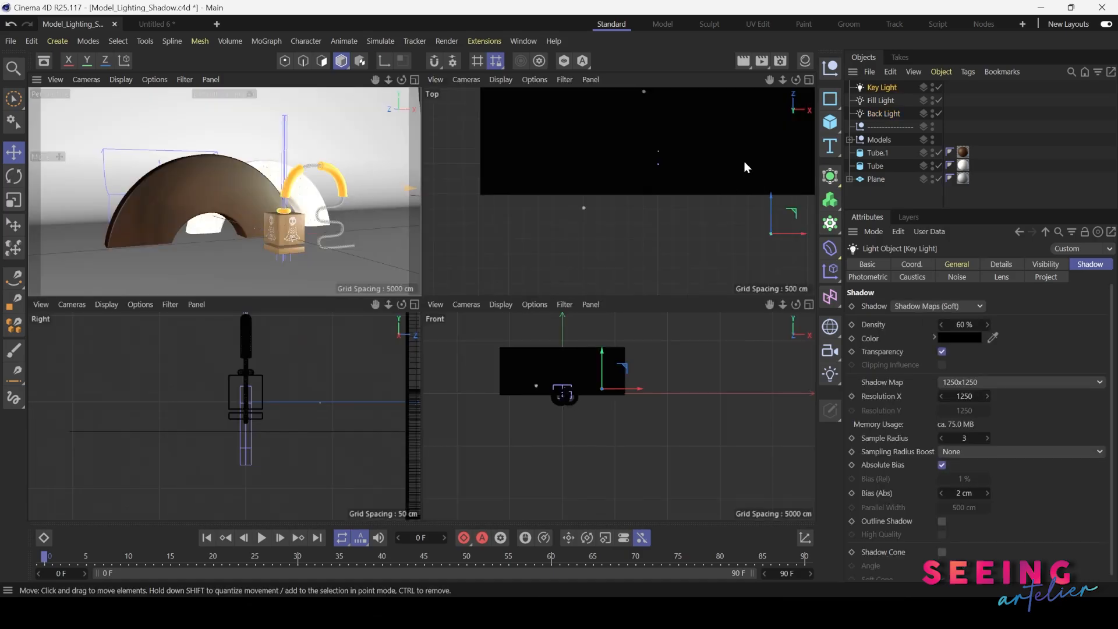
left_click_drag(774, 214, 815, 225)
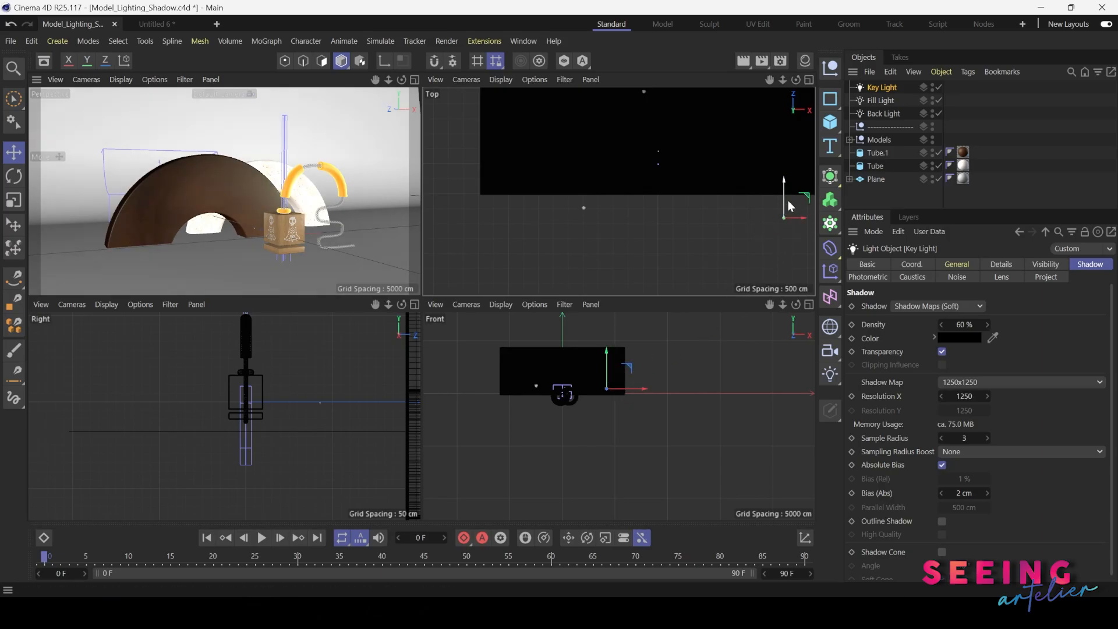
mouse_move(786, 200)
left_mouse_down()
mouse_move(787, 164)
mouse_move(789, 185)
mouse_move(768, 200)
left_mouse_up()
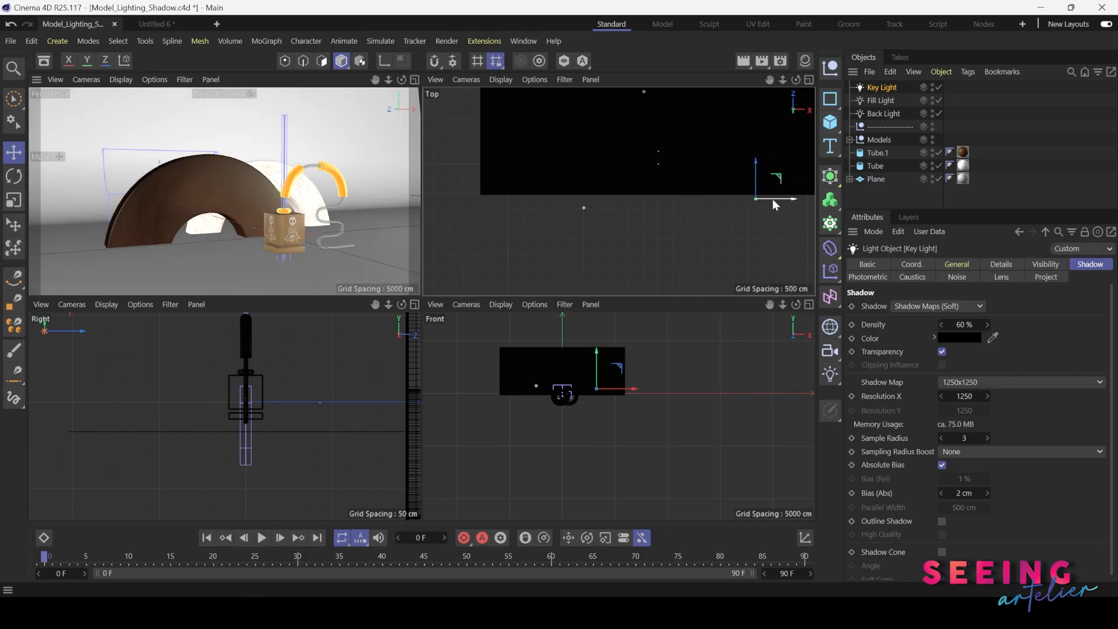
Move the Fill Light toward negative X and positive Z in the Top view, then render the frame to check the lighting.
left_click(877, 100)
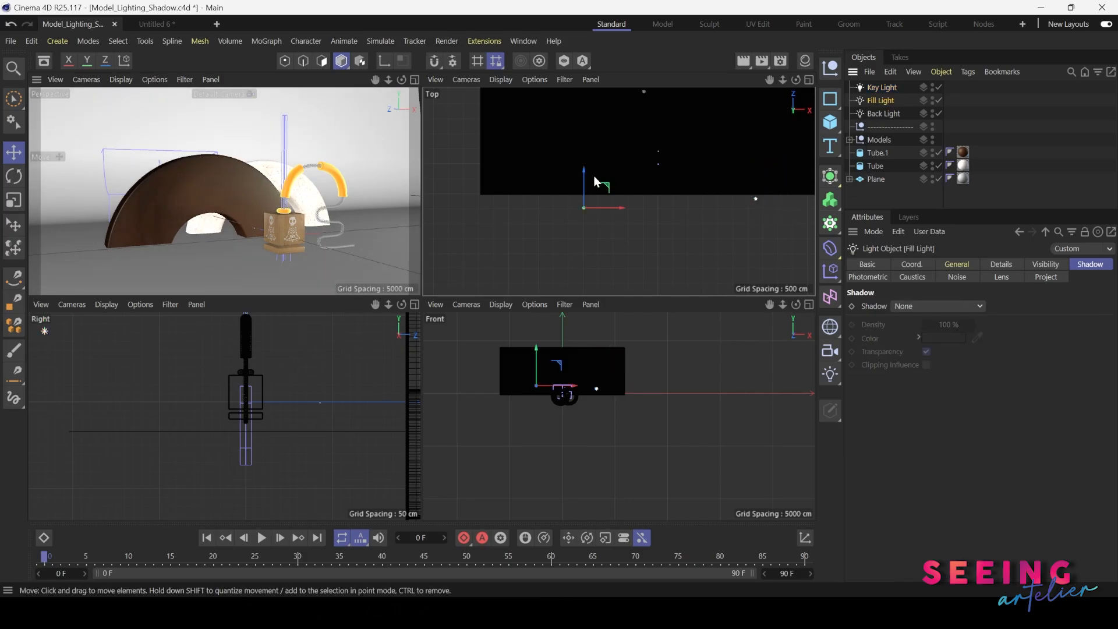
left_click_drag(603, 207, 560, 147)
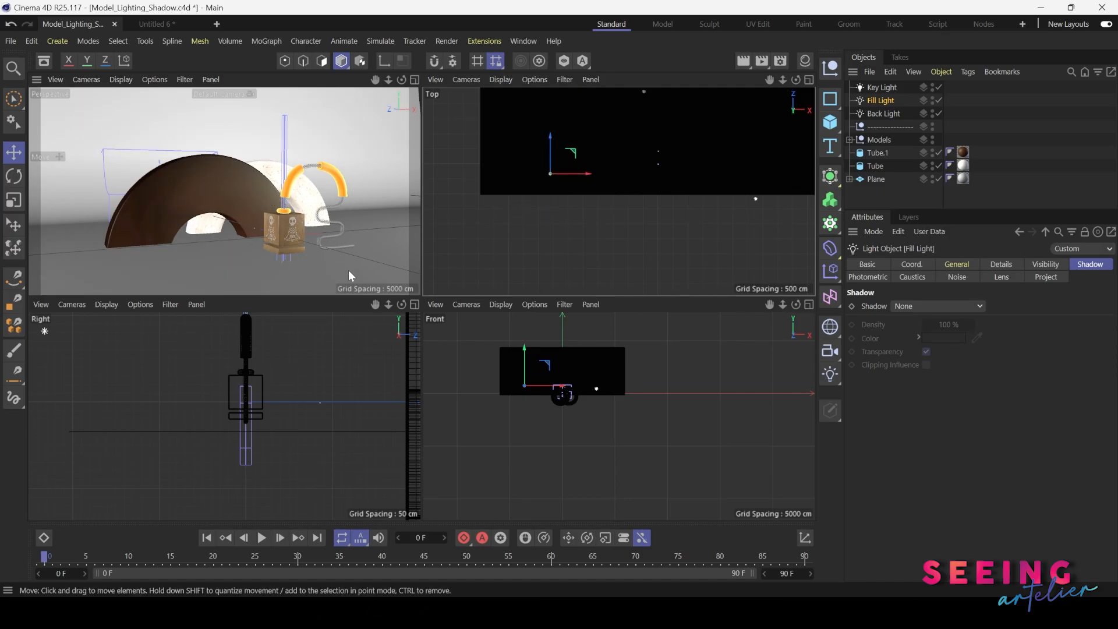
left_click(760, 64)
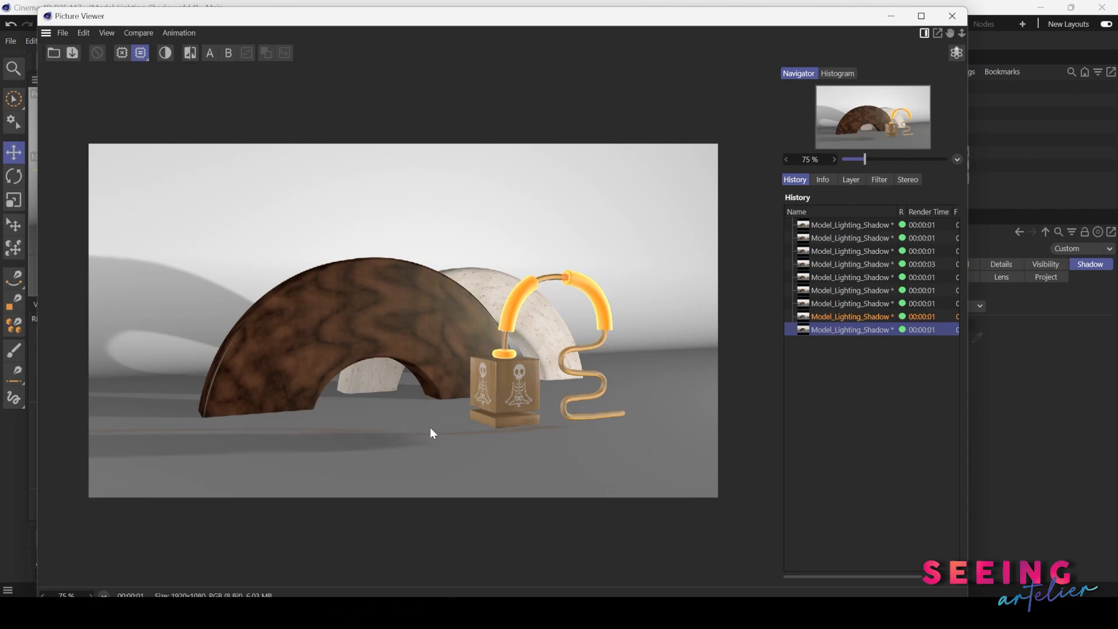
left_click(892, 18)
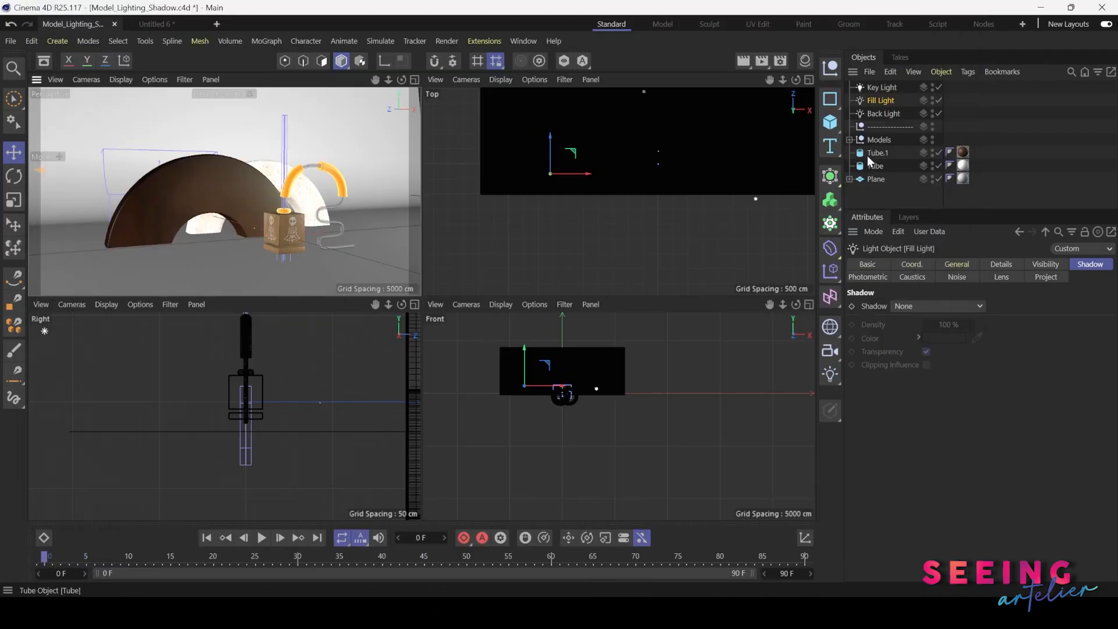
Raise the Key Light along Y in the Front view, then render the frame and inspect the shadows up close.
left_click(880, 87)
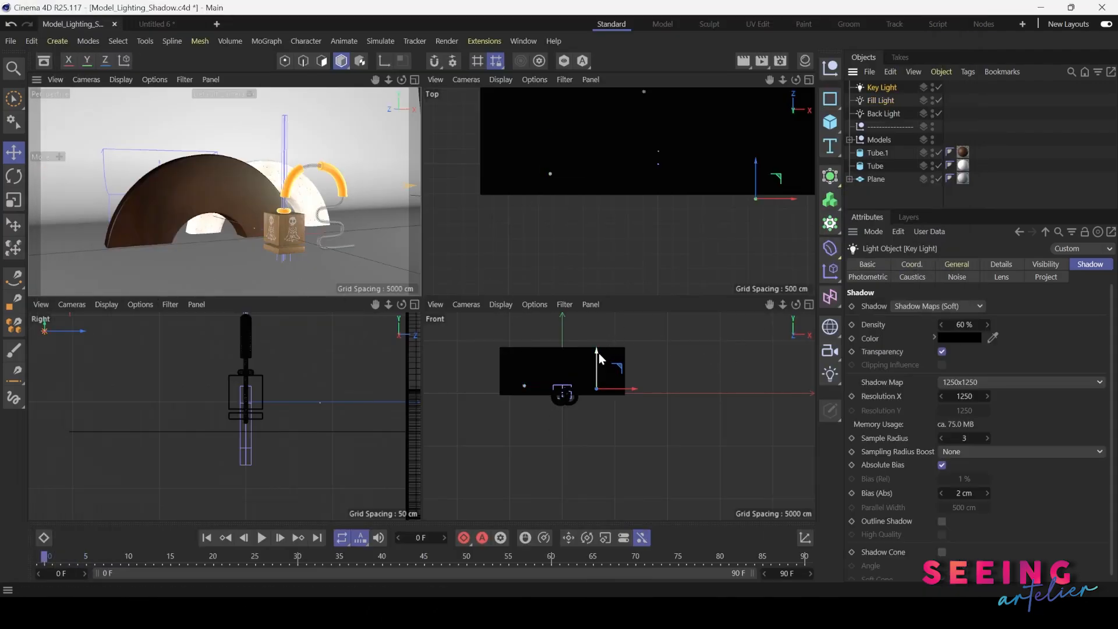
left_click_drag(598, 353, 596, 340)
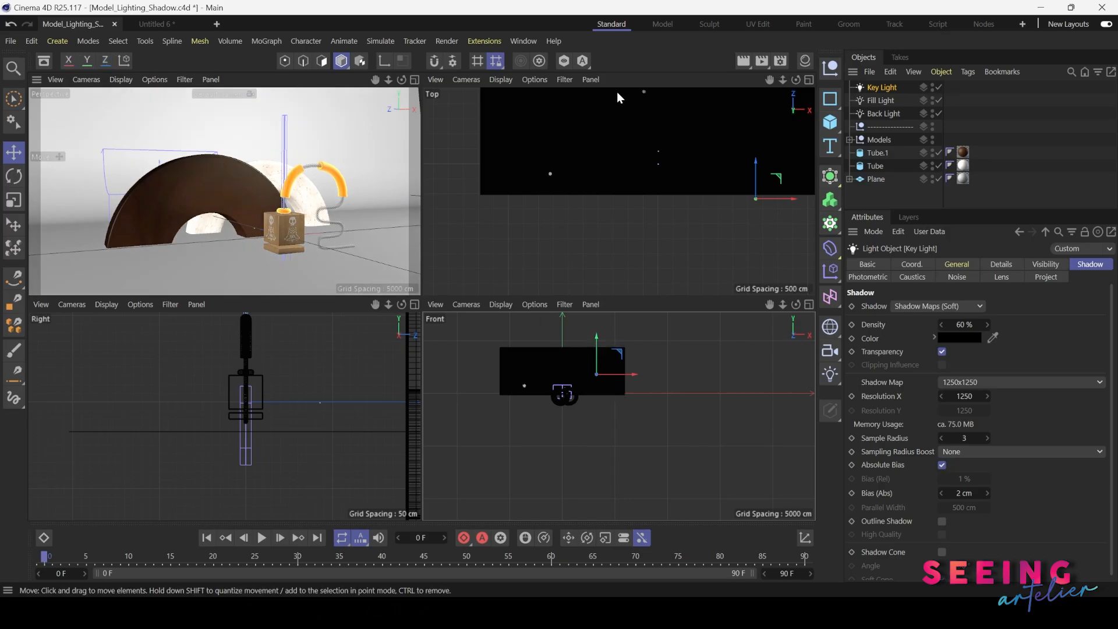
left_click(762, 62)
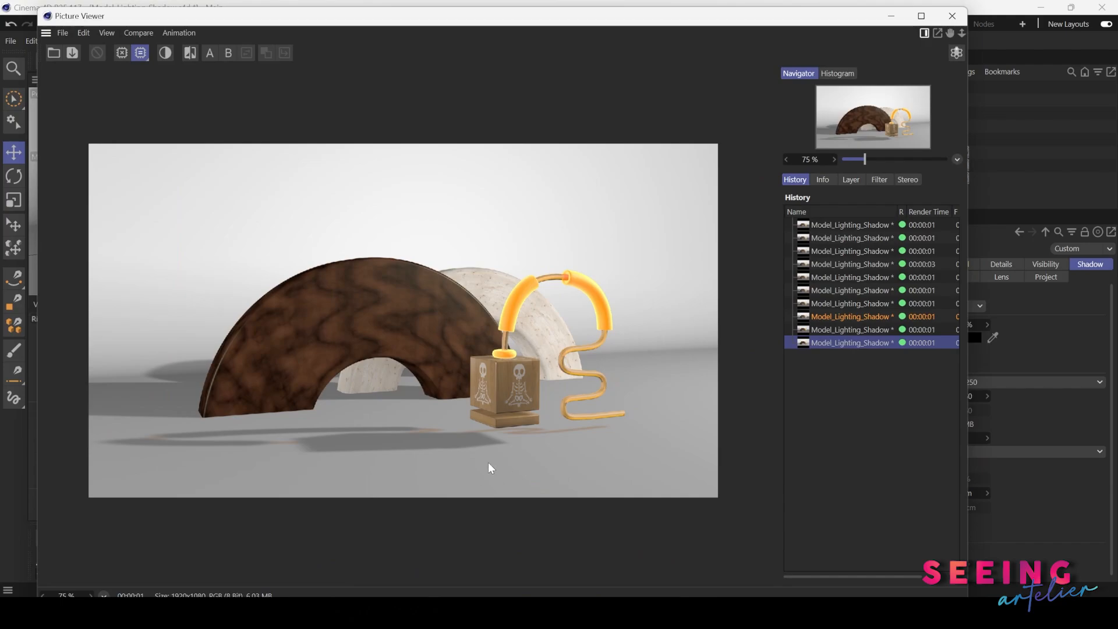
scroll(411, 396, "up", 2)
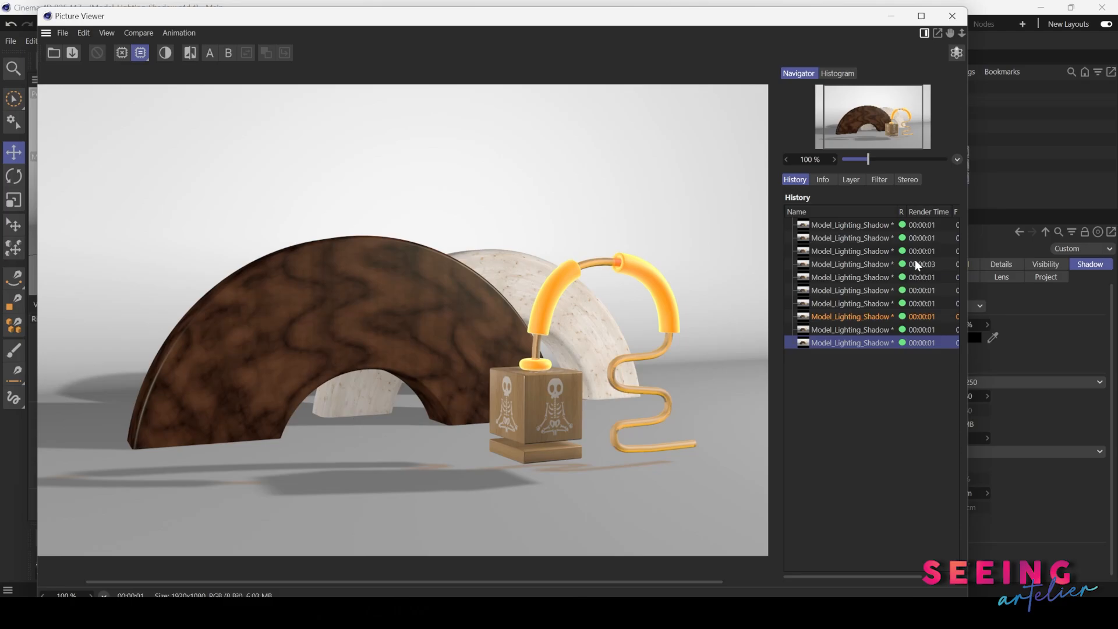
left_click(892, 17)
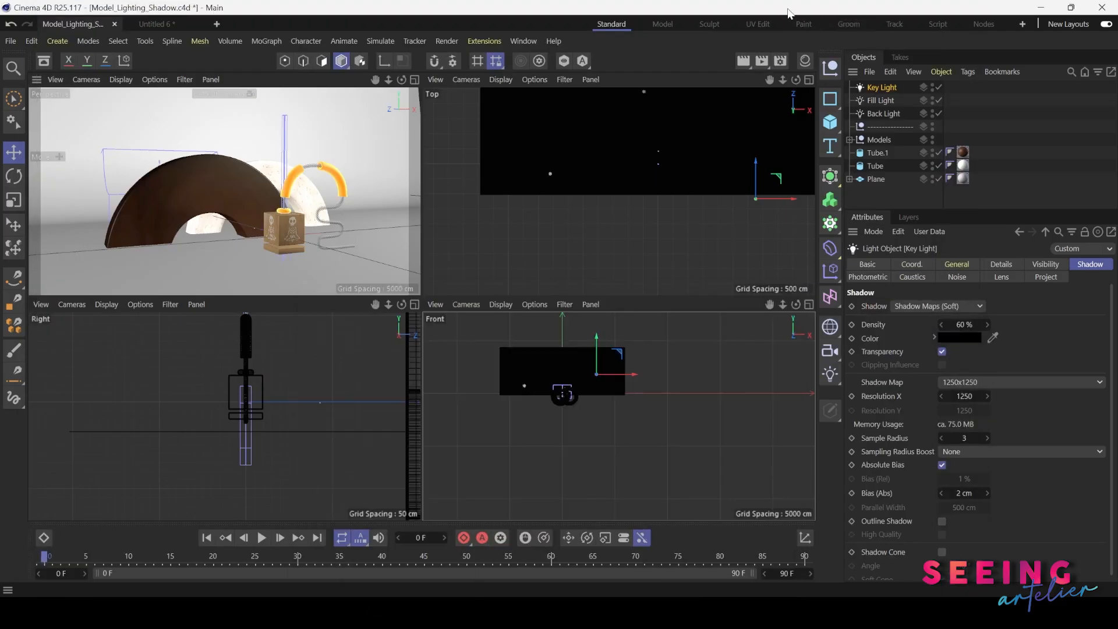
Add the Ambient Occlusion effect to the render settings.
left_click(780, 61)
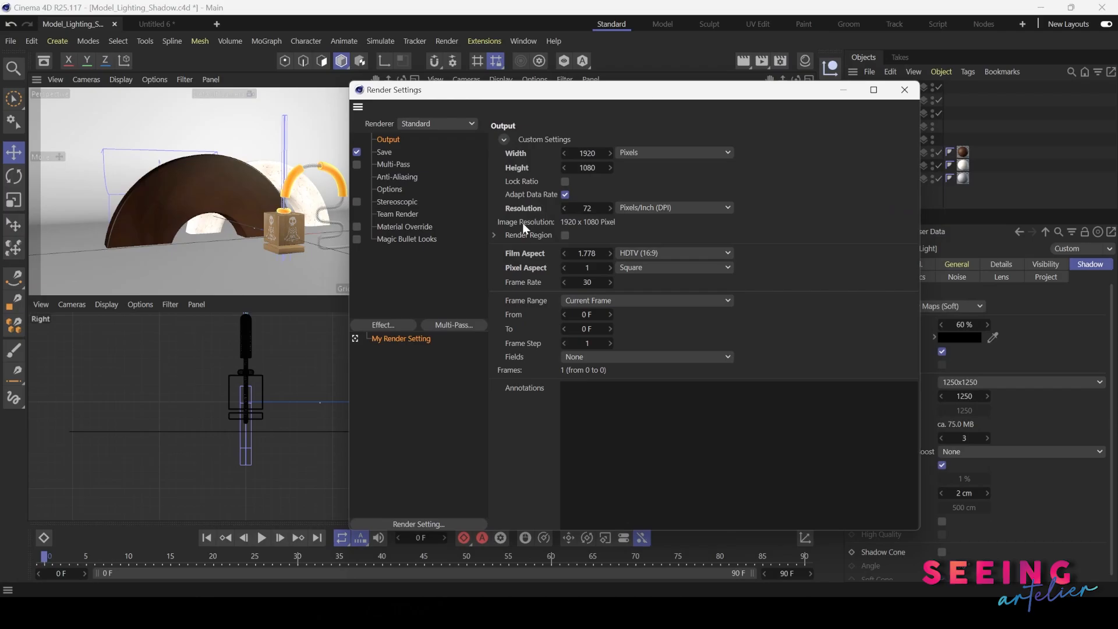
left_click(374, 324)
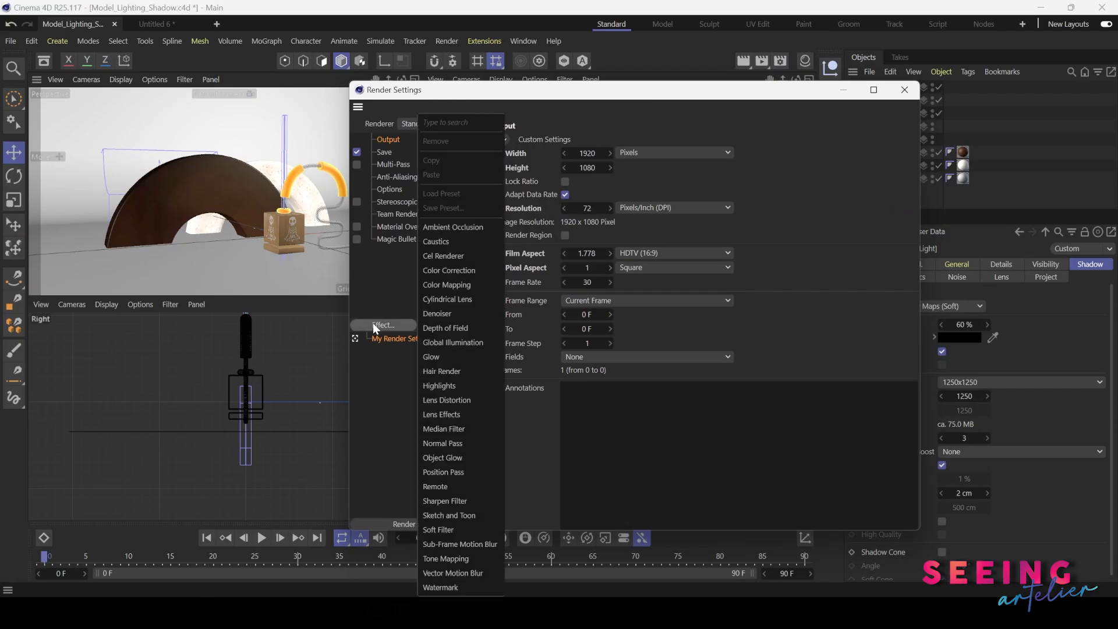
left_click(475, 230)
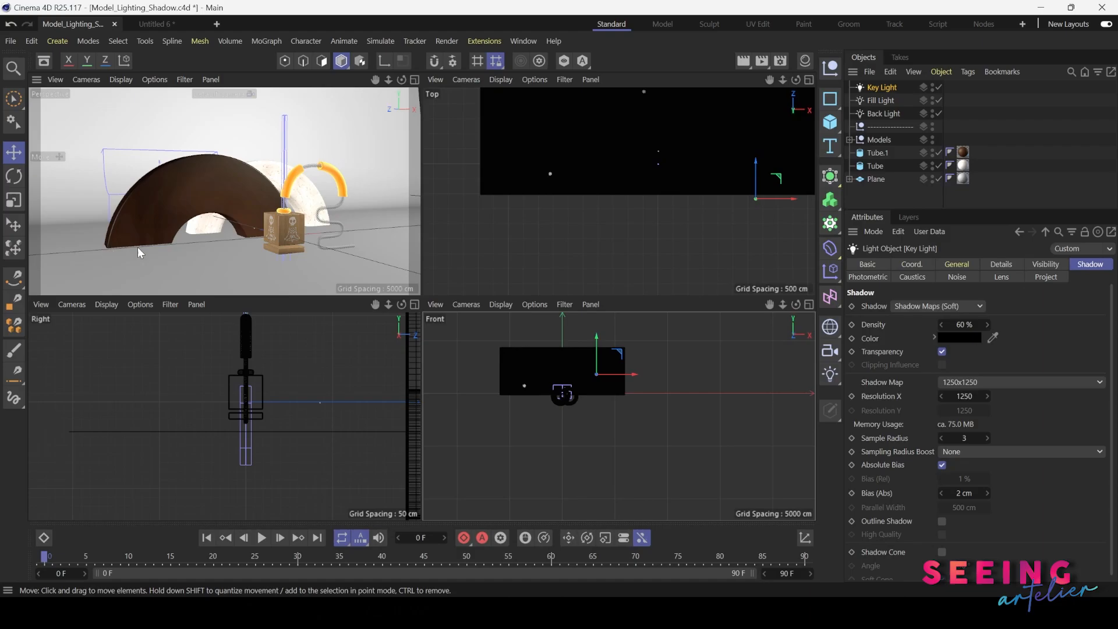
Render the perspective view with Ambient Occlusion and compare the result with the previous render in the history.
middle_click(262, 243)
left_click(759, 64)
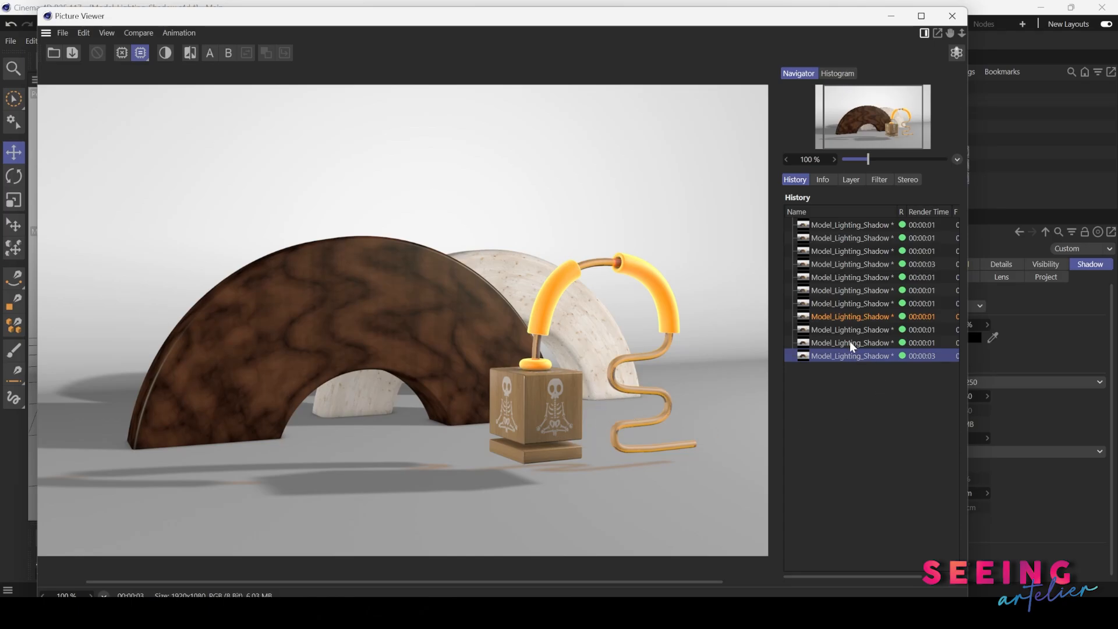
left_click(851, 358)
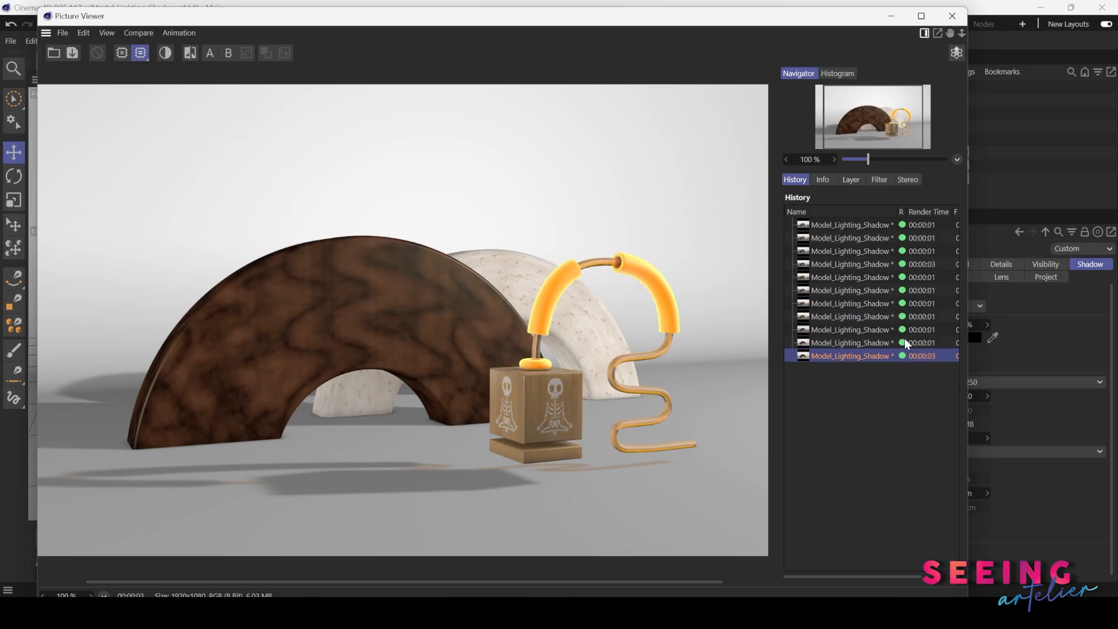
left_click(866, 343)
left_click(856, 356)
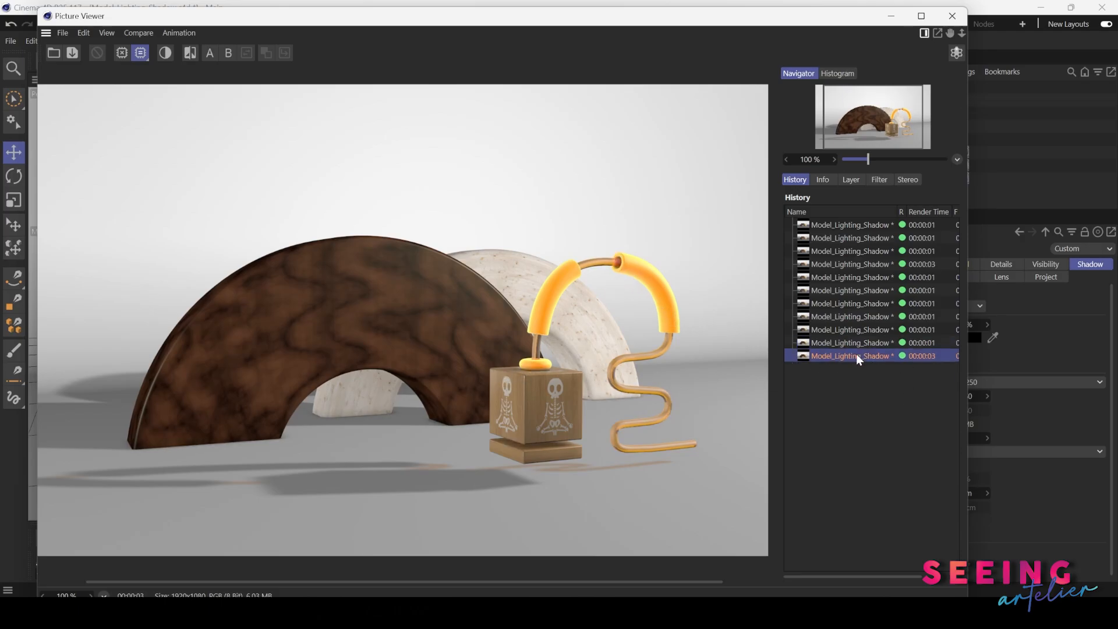